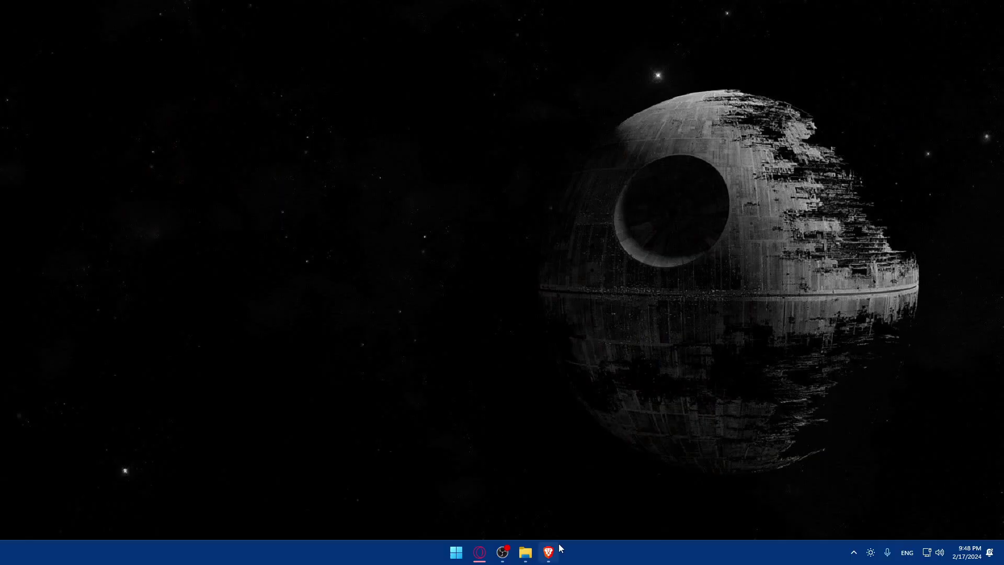
Reorder the pinned taskbar apps and launch Brave to a new tab
{"action": "left_click_drag", "start_coordinate": [548, 552], "coordinate": [582, 553]}
{"action": "left_click_drag", "start_coordinate": [515, 551], "coordinate": [574, 550]}
{"action": "left_click", "coordinate": [548, 552]}
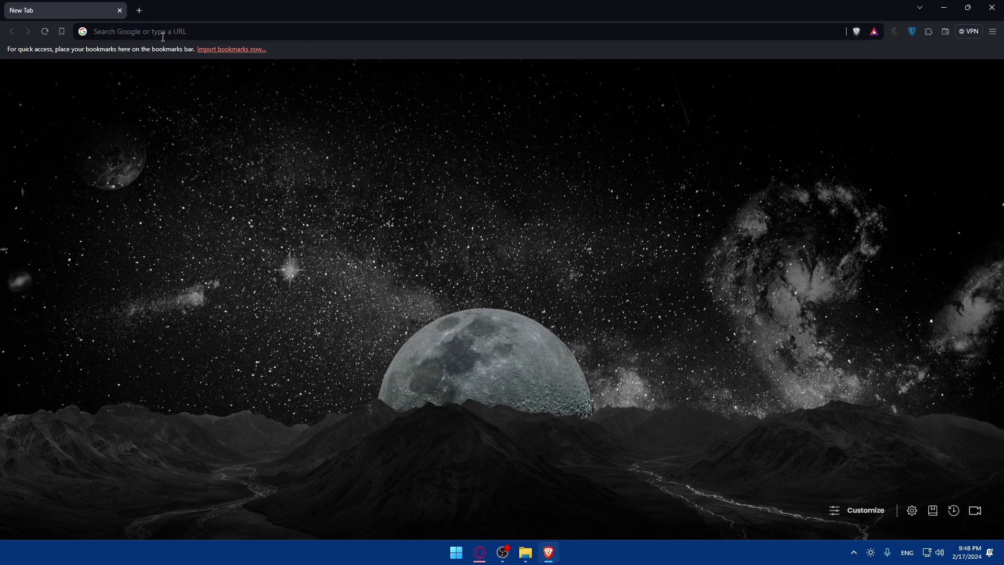
Navigate Brave to webflow.com
{"action": "left_click", "coordinate": [163, 36]}
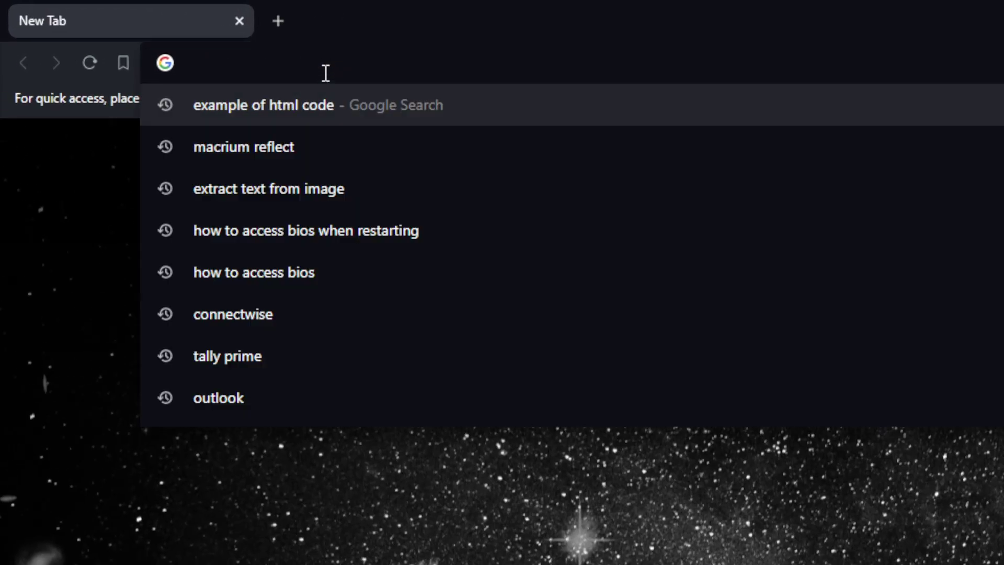
{"action": "type", "text": "webflow.com"}
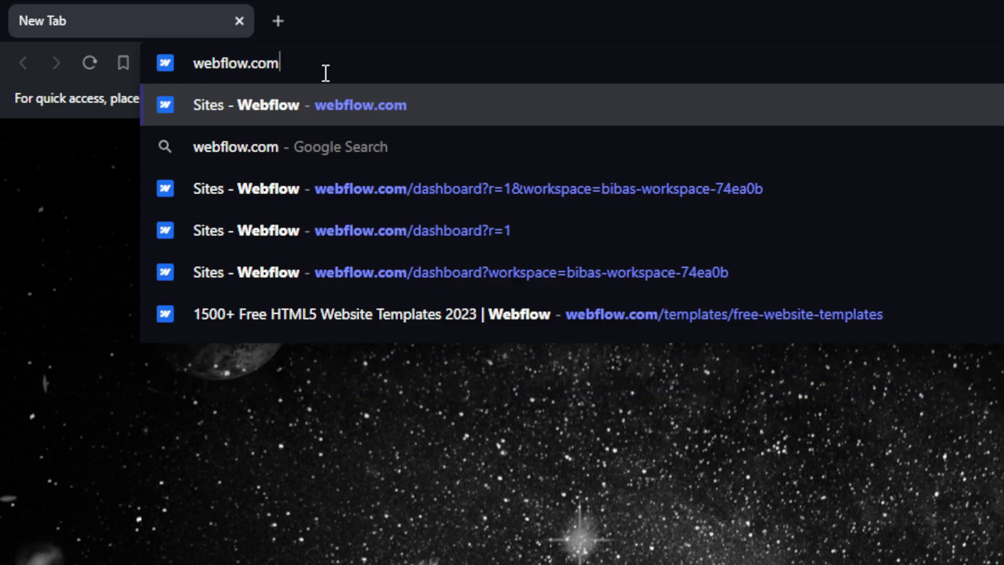
{"action": "key", "text": "Return"}
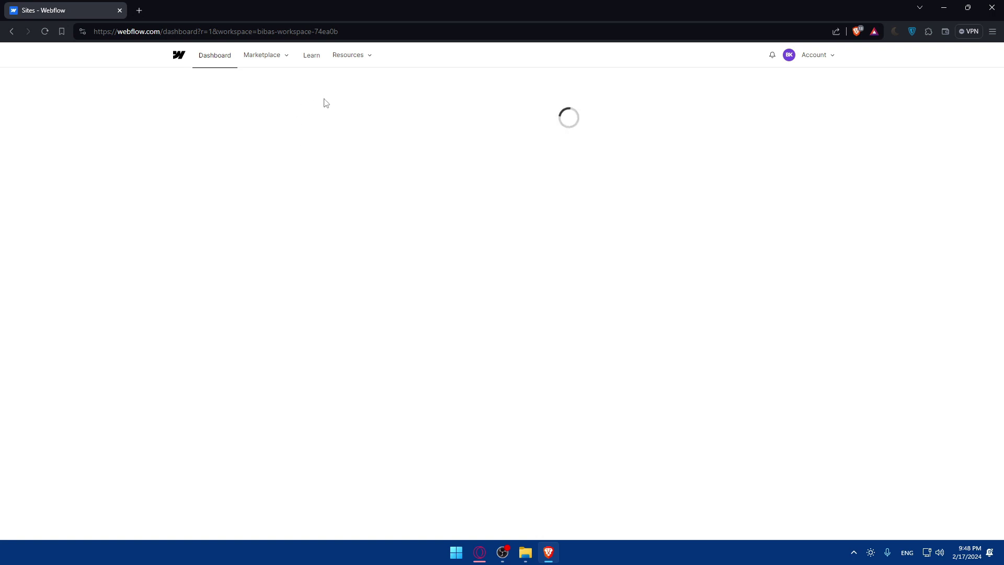
Load the Webflow homepage in a new private browsing window
{"action": "key", "text": "ctrl+shift+n"}
{"action": "type", "text": "w"}
{"action": "key", "text": "Return"}
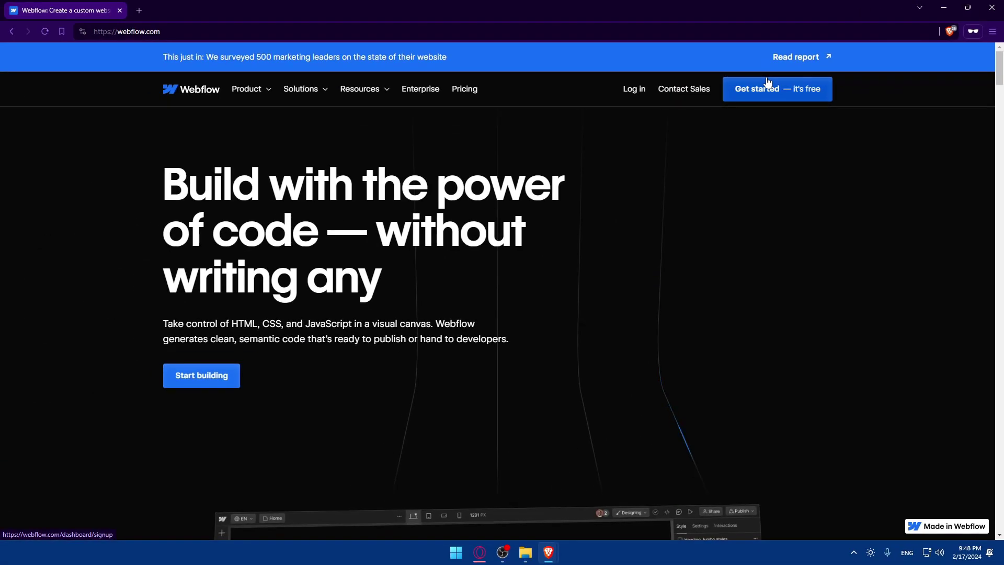
Visit the login page, return to the homepage, and dismiss the Welcome signup popup
{"action": "left_click", "coordinate": [634, 91]}
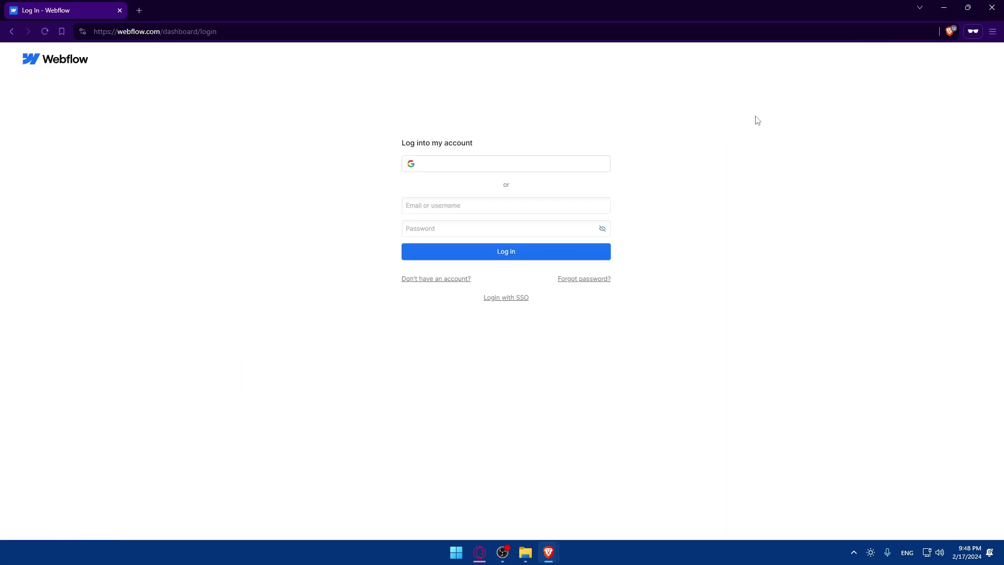
{"action": "key", "text": "alt+Left"}
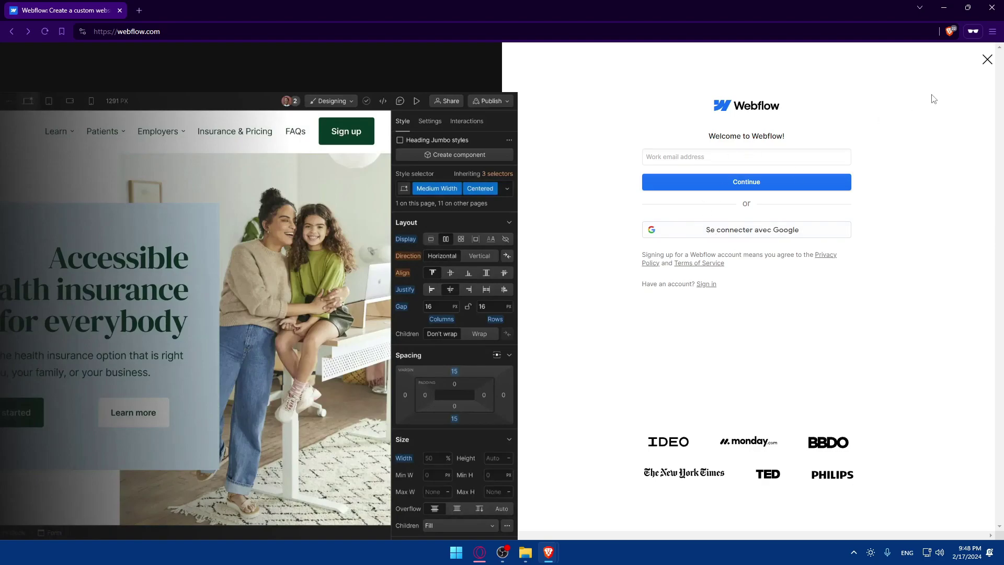
{"action": "left_click", "coordinate": [982, 65]}
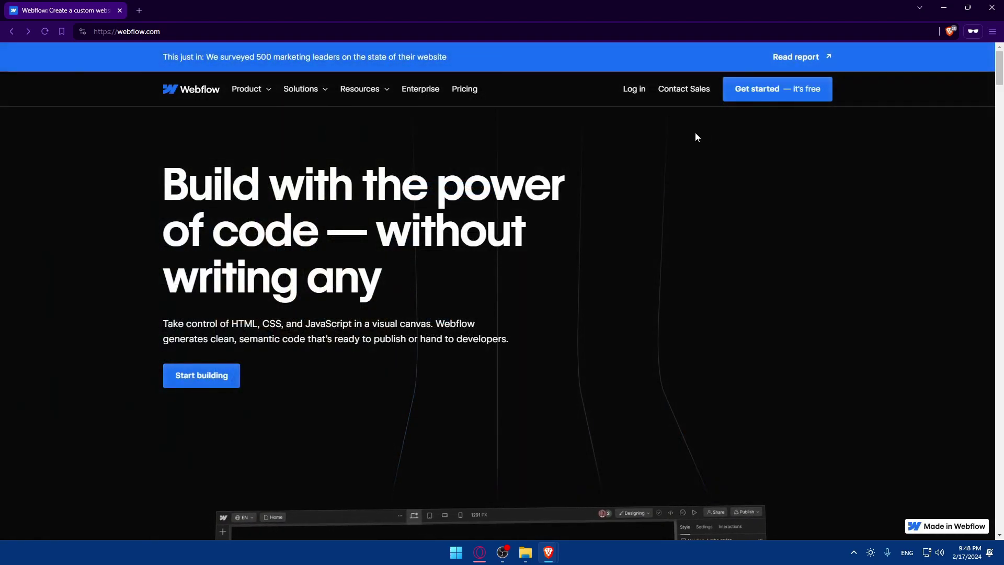
Scroll through the Webflow homepage and go to the Pricing page
{"action": "scroll", "coordinate": [388, 191], "scroll_direction": "down", "scroll_amount": 5}
{"action": "scroll", "coordinate": [359, 210], "scroll_direction": "down", "scroll_amount": 15}
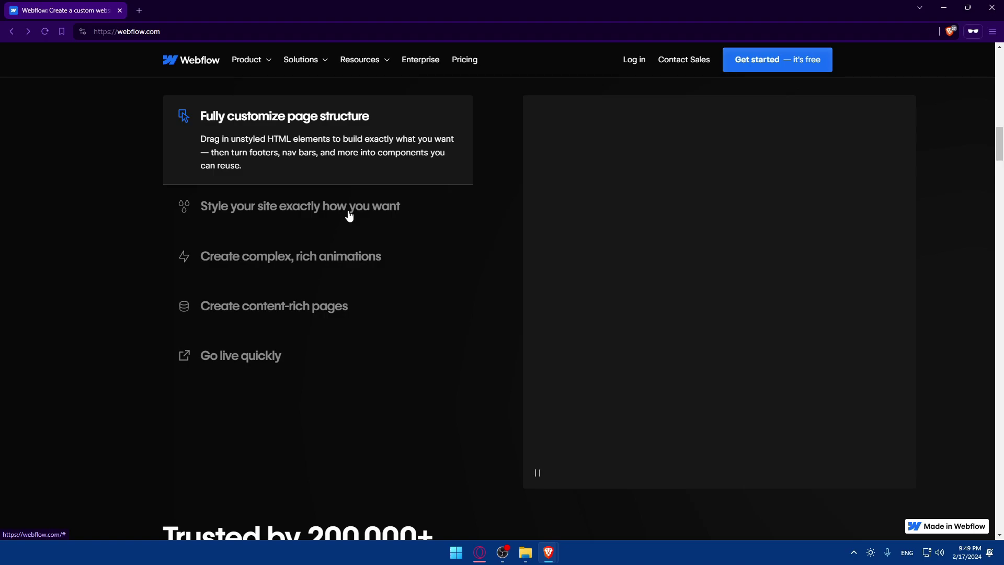
{"action": "scroll", "coordinate": [330, 178], "scroll_direction": "down", "scroll_amount": 20}
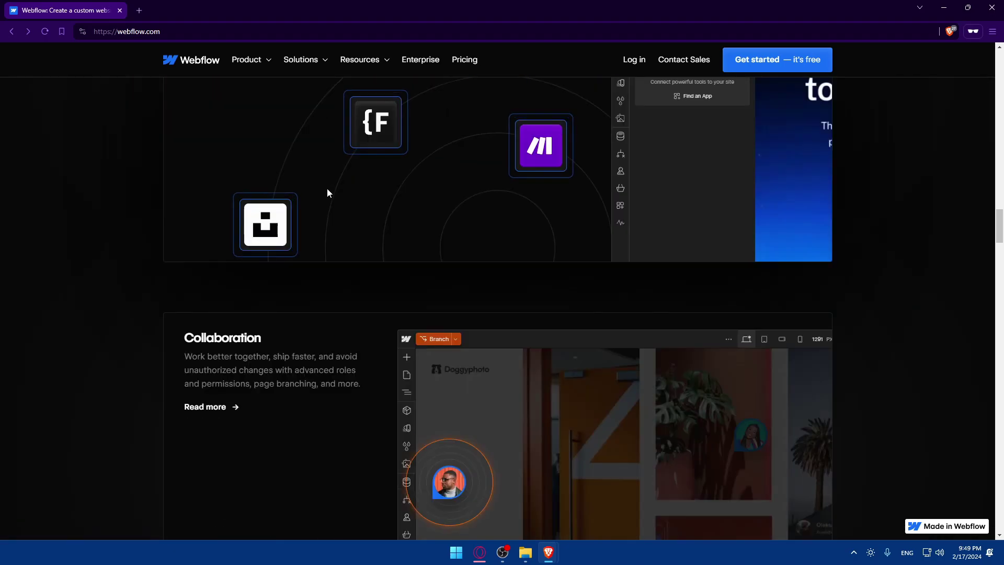
{"action": "scroll", "coordinate": [328, 193], "scroll_direction": "up", "scroll_amount": 8}
{"action": "left_click", "coordinate": [465, 60]}
Show the Ecommerce plans billed monthly at $42, $84 and $235
{"action": "scroll", "coordinate": [500, 197], "scroll_direction": "down", "scroll_amount": 8}
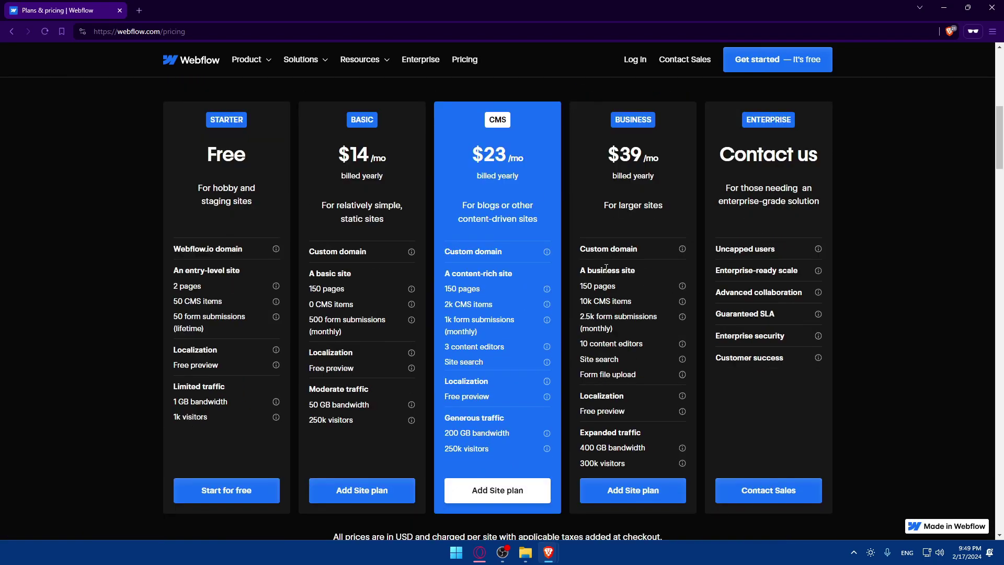
{"action": "scroll", "coordinate": [759, 203], "scroll_direction": "up", "scroll_amount": 2}
{"action": "left_click", "coordinate": [762, 133]}
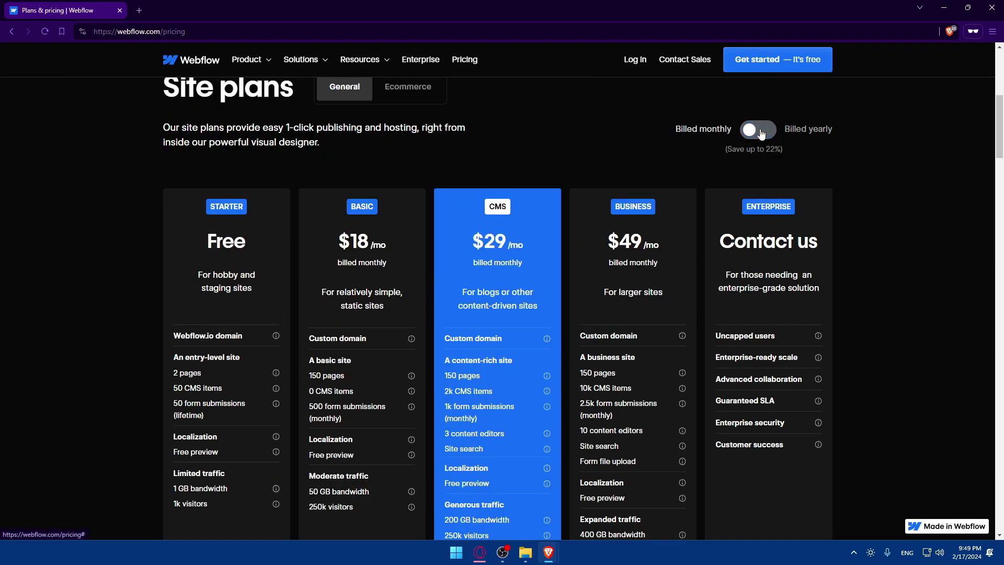
{"action": "left_click", "coordinate": [393, 92]}
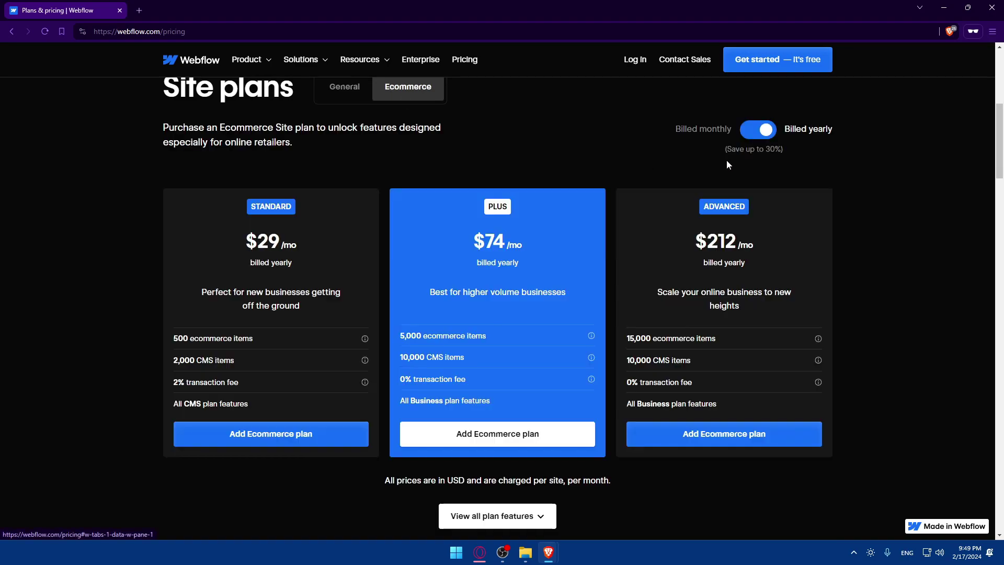
{"action": "left_click", "coordinate": [755, 131]}
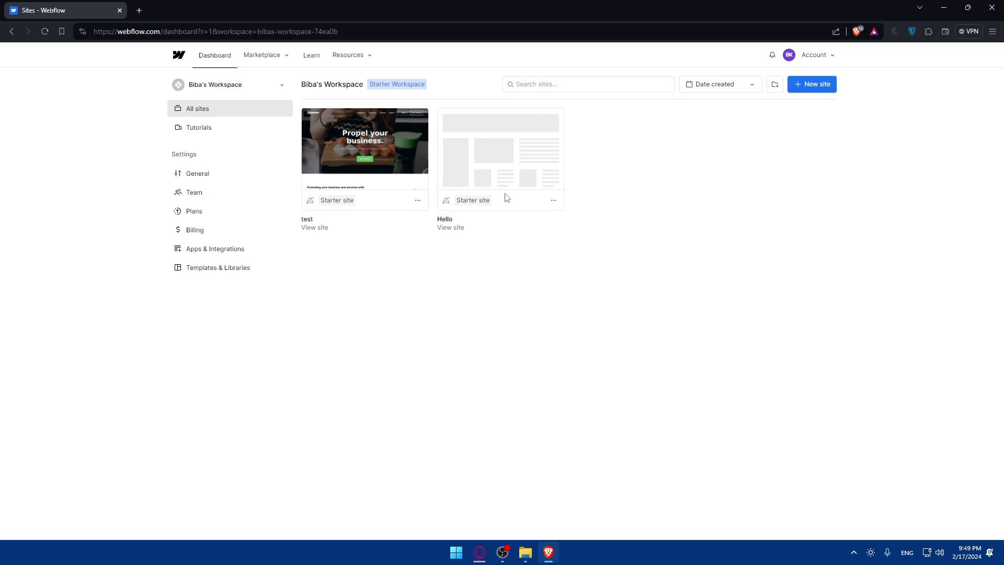
Browse all free new-site templates, then go back to the dashboard listing test and Hello
{"action": "left_click", "coordinate": [809, 88]}
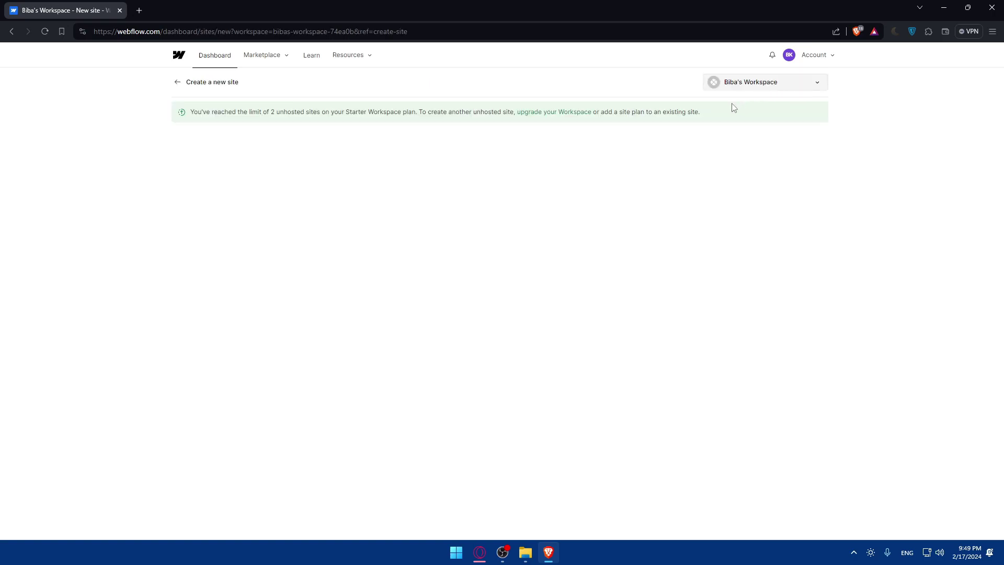
{"action": "scroll", "coordinate": [628, 219], "scroll_direction": "down", "scroll_amount": 8}
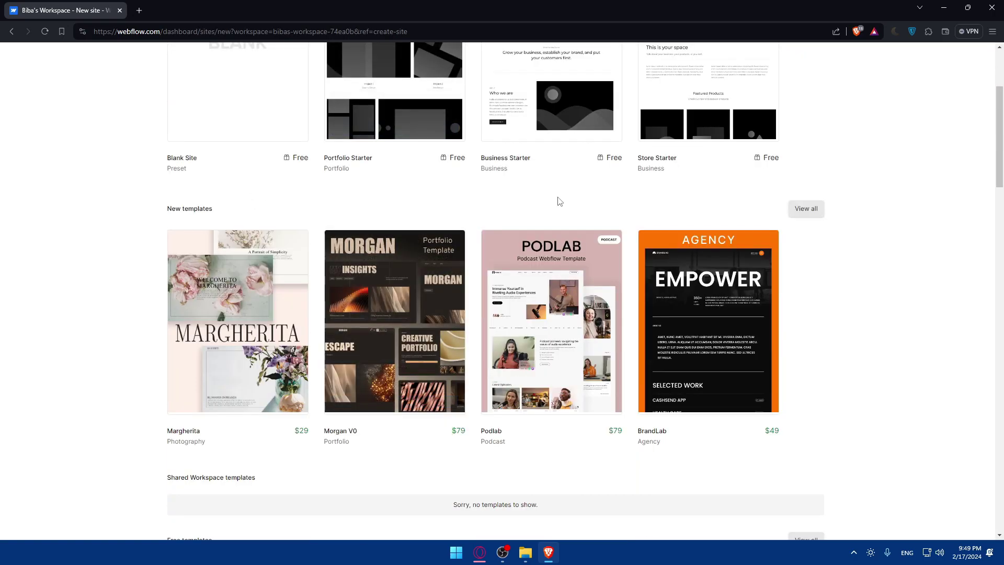
{"action": "left_click", "coordinate": [805, 279]}
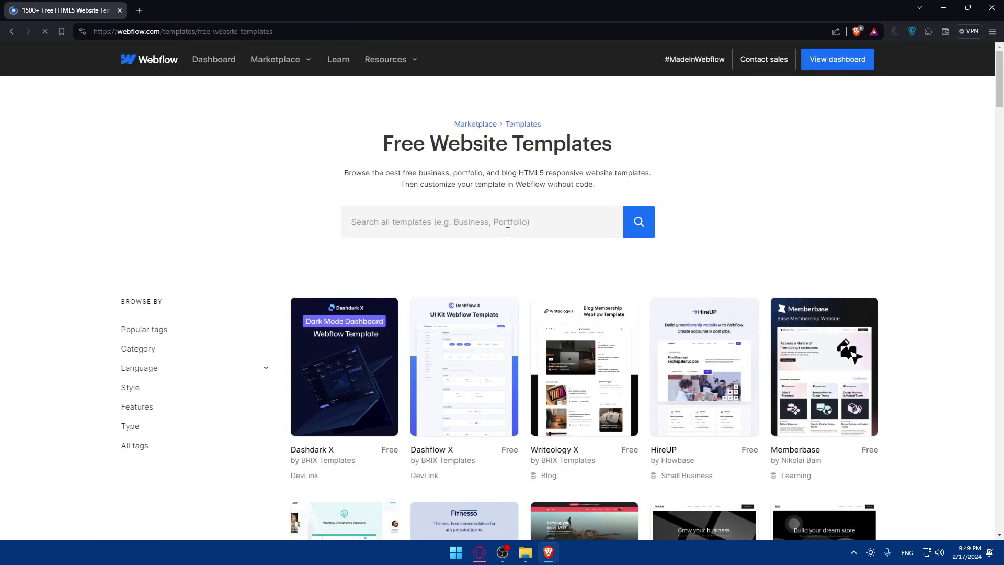
{"action": "scroll", "coordinate": [510, 235], "scroll_direction": "down", "scroll_amount": 10}
{"action": "scroll", "coordinate": [511, 242], "scroll_direction": "down", "scroll_amount": 20}
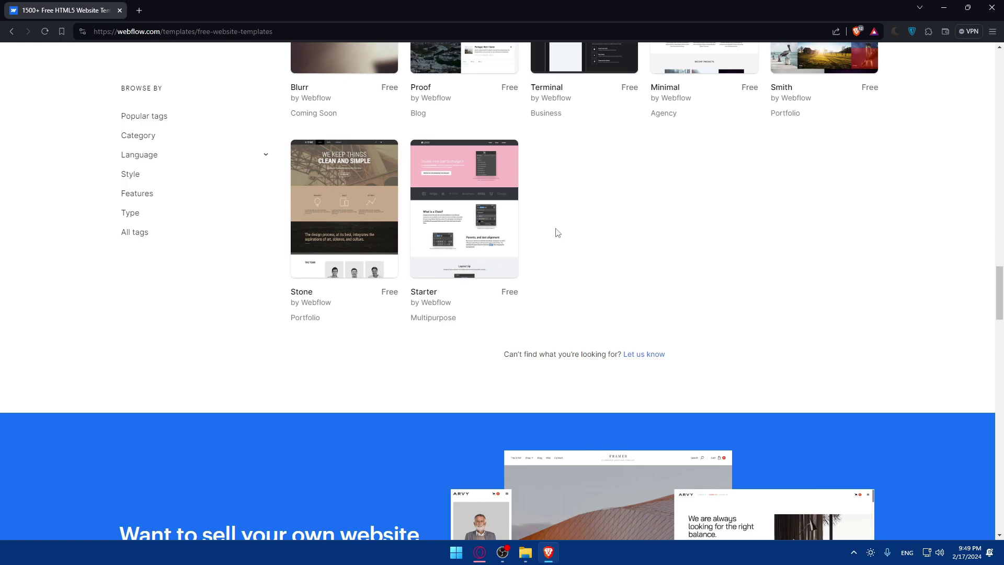
{"action": "key", "text": "alt+Left"}
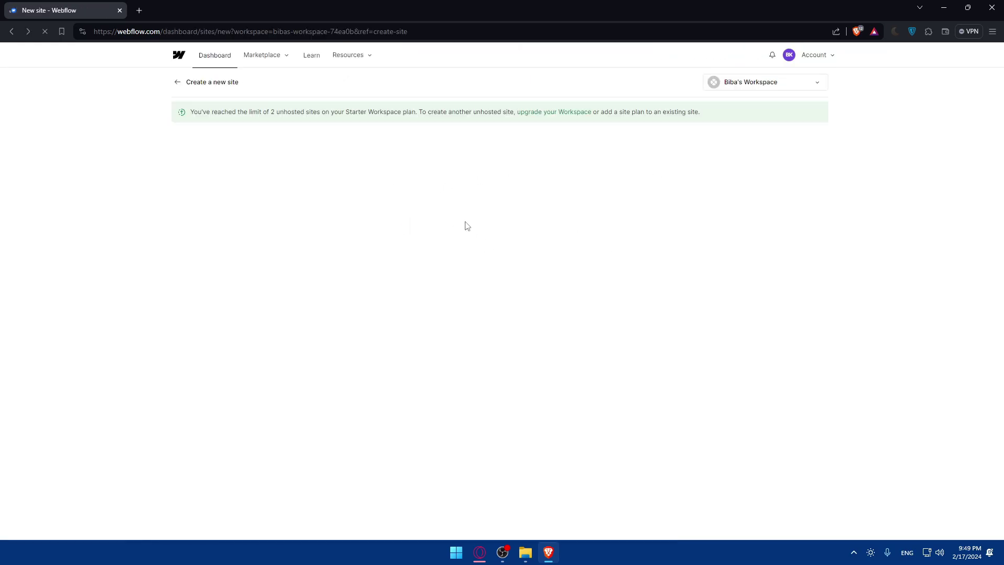
{"action": "key", "text": "alt+Left"}
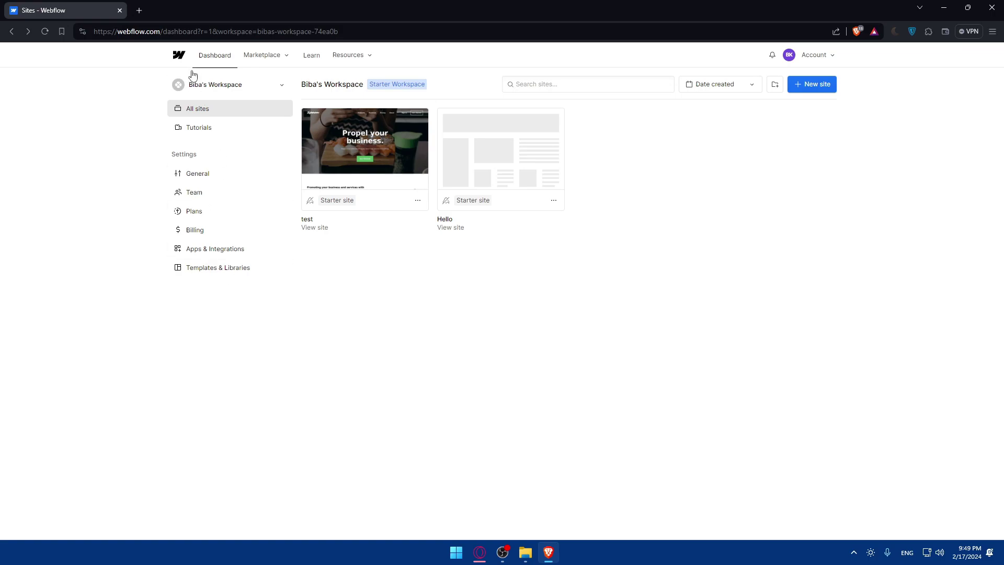
{"action": "left_click", "coordinate": [199, 272]}
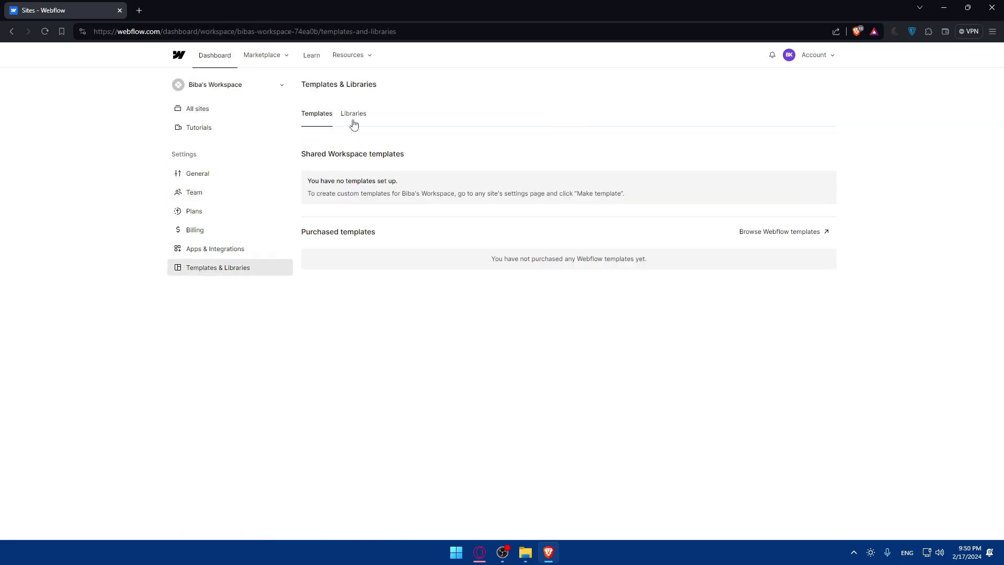
{"action": "left_click", "coordinate": [352, 118]}
{"action": "left_click_drag", "start_coordinate": [480, 187], "coordinate": [707, 184]}
{"action": "left_click", "coordinate": [712, 186]}
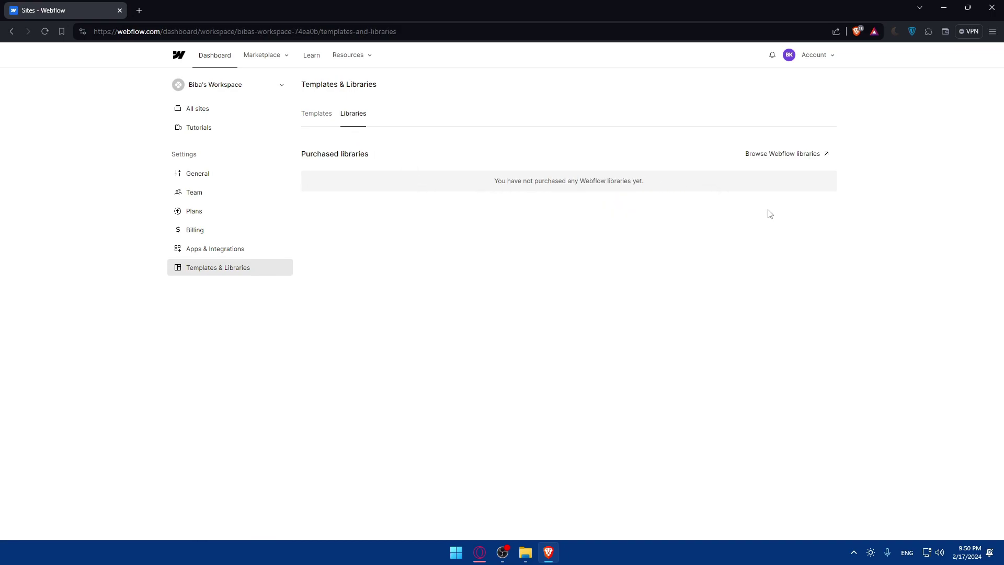
{"action": "left_click", "coordinate": [811, 160]}
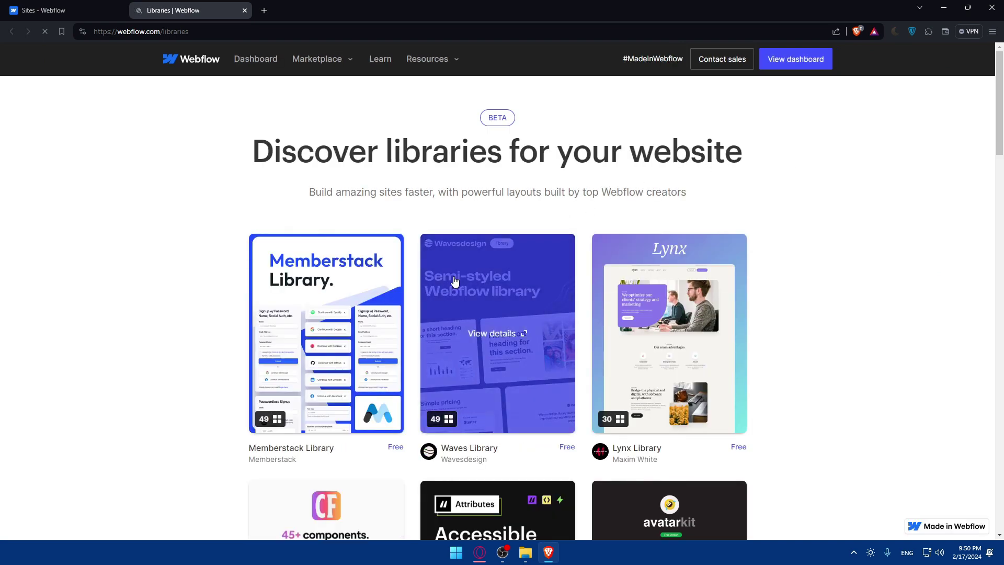
{"action": "scroll", "coordinate": [399, 297], "scroll_direction": "down", "scroll_amount": 7}
{"action": "scroll", "coordinate": [393, 278], "scroll_direction": "down", "scroll_amount": 5}
{"action": "scroll", "coordinate": [394, 278], "scroll_direction": "down", "scroll_amount": 5}
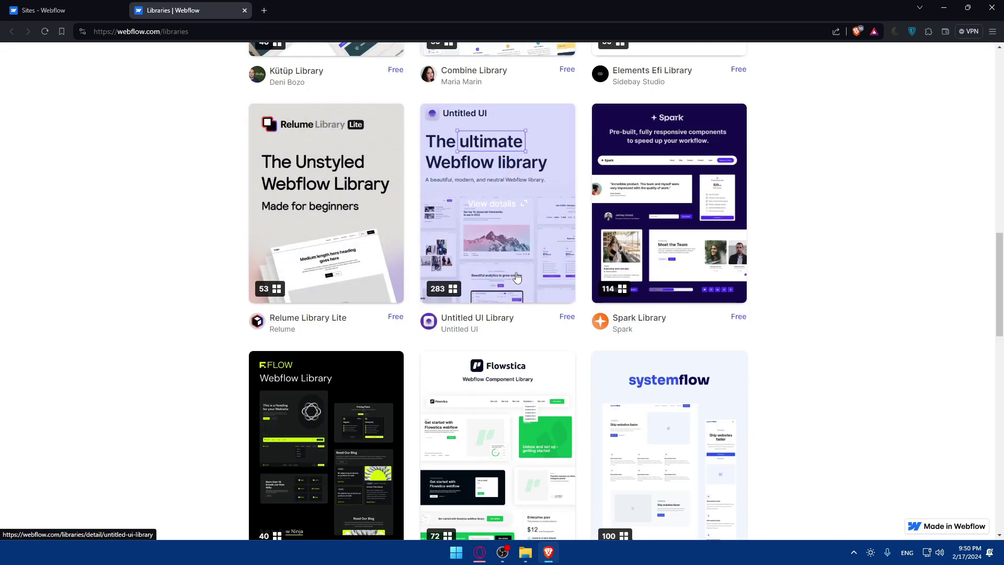
{"action": "scroll", "coordinate": [726, 320], "scroll_direction": "down", "scroll_amount": 8}
{"action": "scroll", "coordinate": [647, 325], "scroll_direction": "down", "scroll_amount": 5}
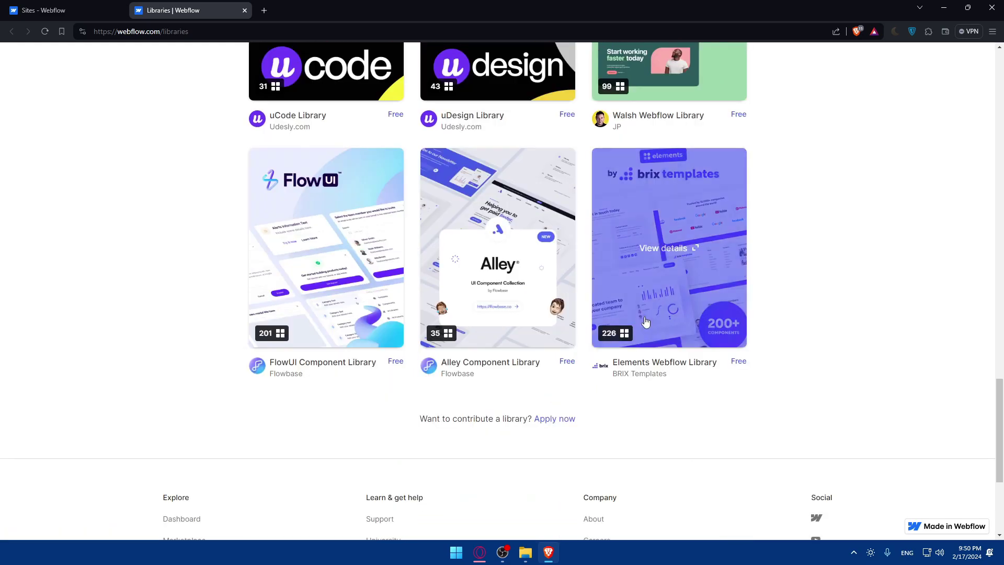
{"action": "scroll", "coordinate": [581, 386], "scroll_direction": "up", "scroll_amount": 15}
{"action": "scroll", "coordinate": [585, 388], "scroll_direction": "up", "scroll_amount": 10}
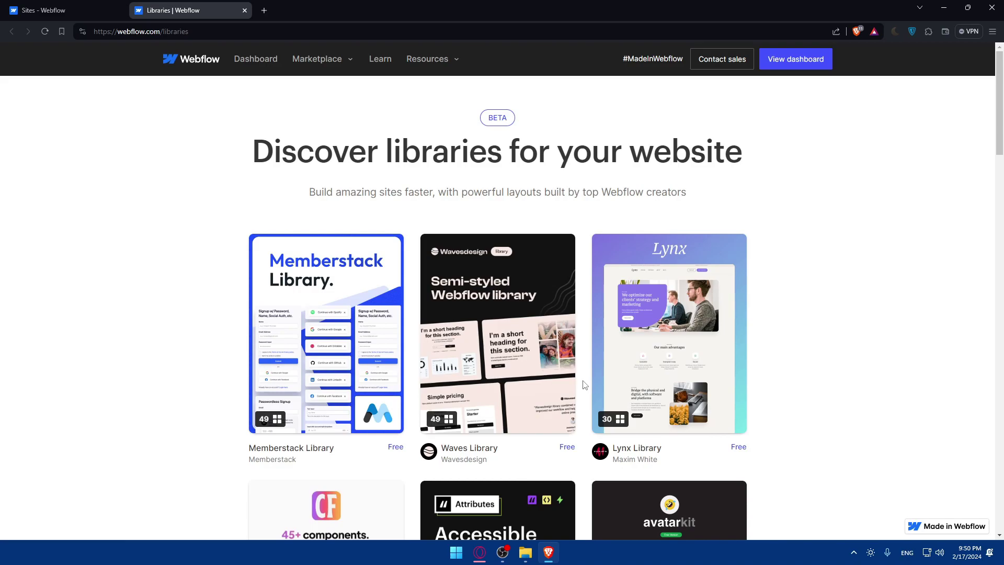
{"action": "scroll", "coordinate": [773, 200], "scroll_direction": "down", "scroll_amount": 20}
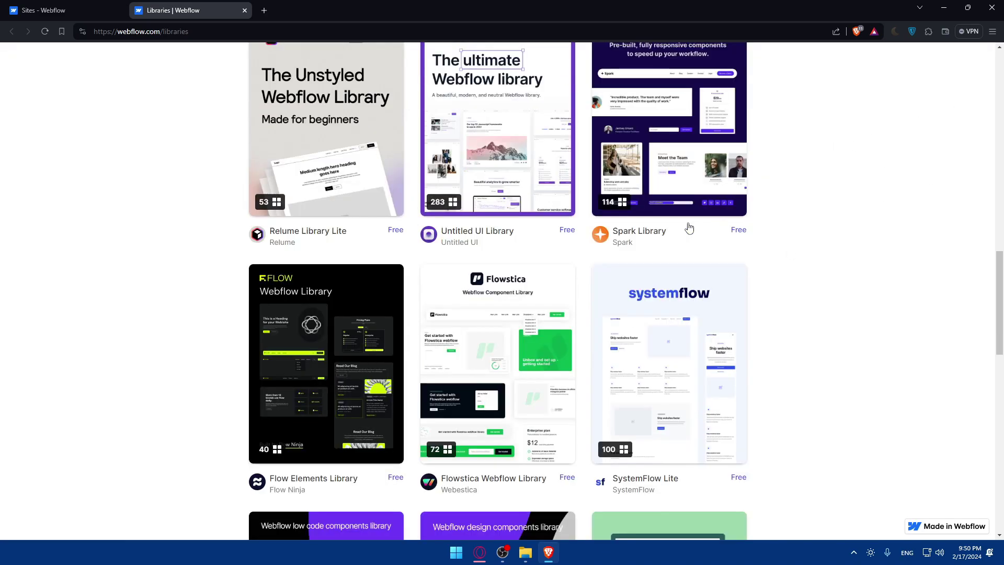
{"action": "scroll", "coordinate": [679, 234], "scroll_direction": "up", "scroll_amount": 20}
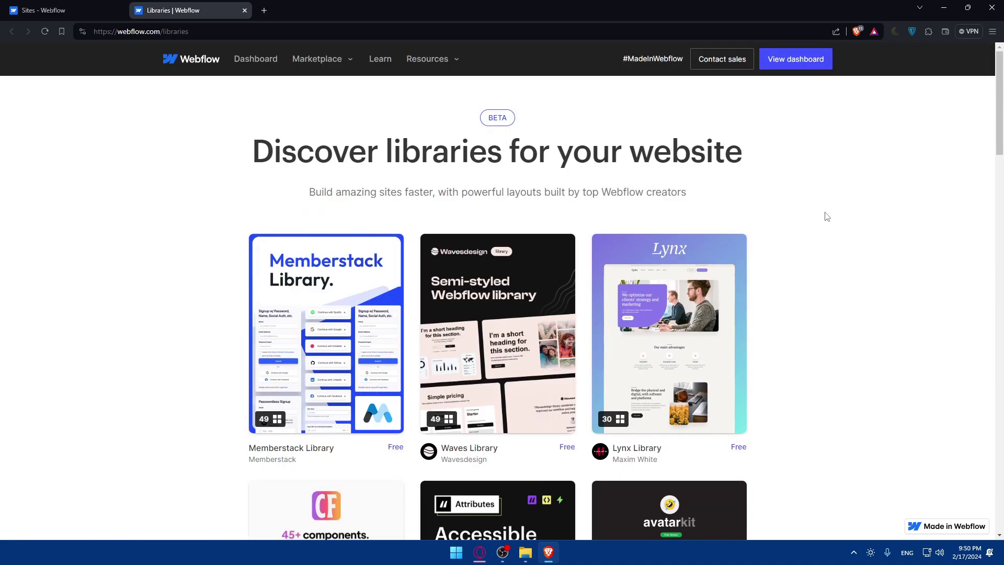
Search the libraries page for 'relume', then clear and close the find bar
{"action": "key", "text": "ctrl+f"}
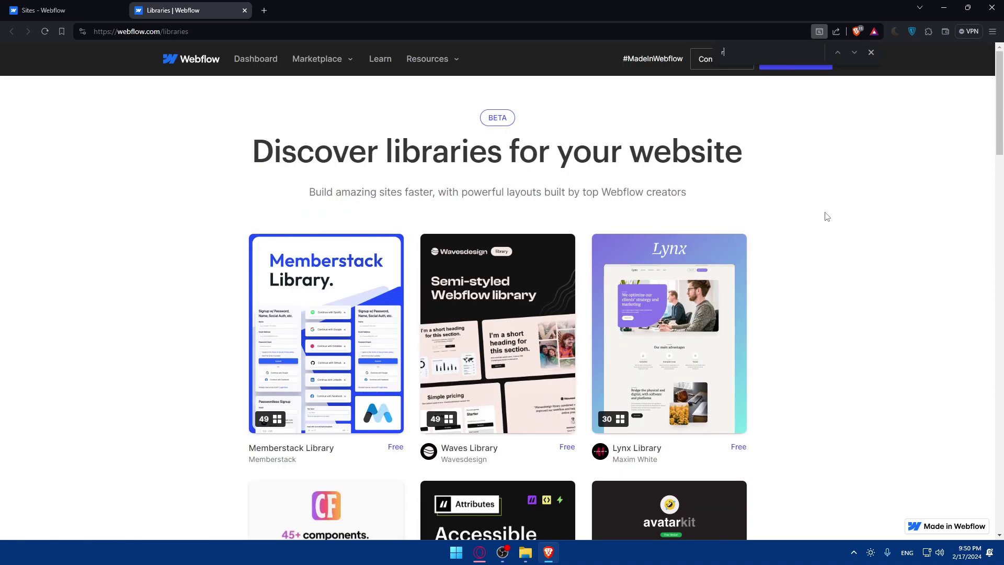
{"action": "type", "text": "relume"}
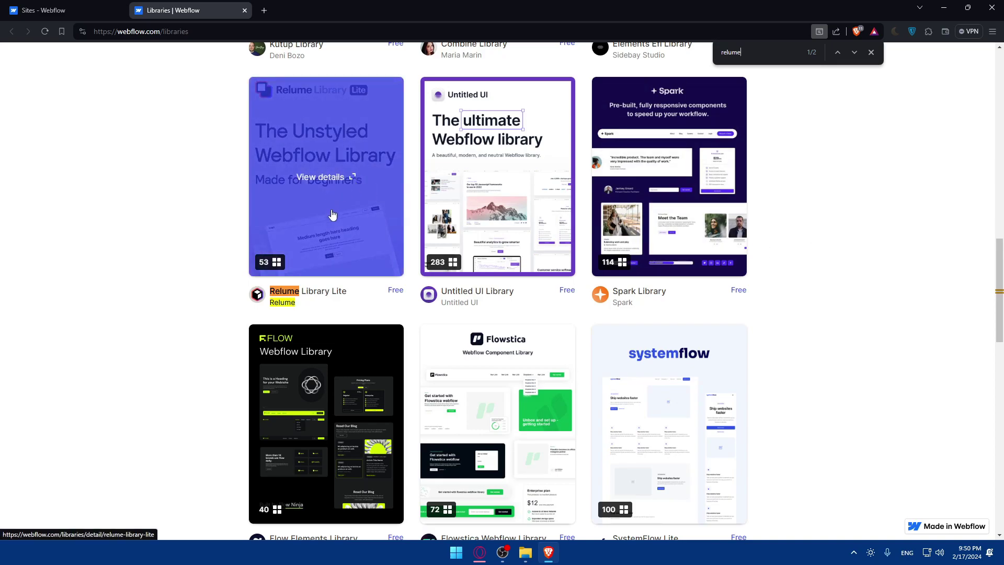
{"action": "left_click_drag", "start_coordinate": [753, 55], "coordinate": [638, 62]}
{"action": "key", "text": "BackSpace"}
{"action": "left_click", "coordinate": [872, 53]}
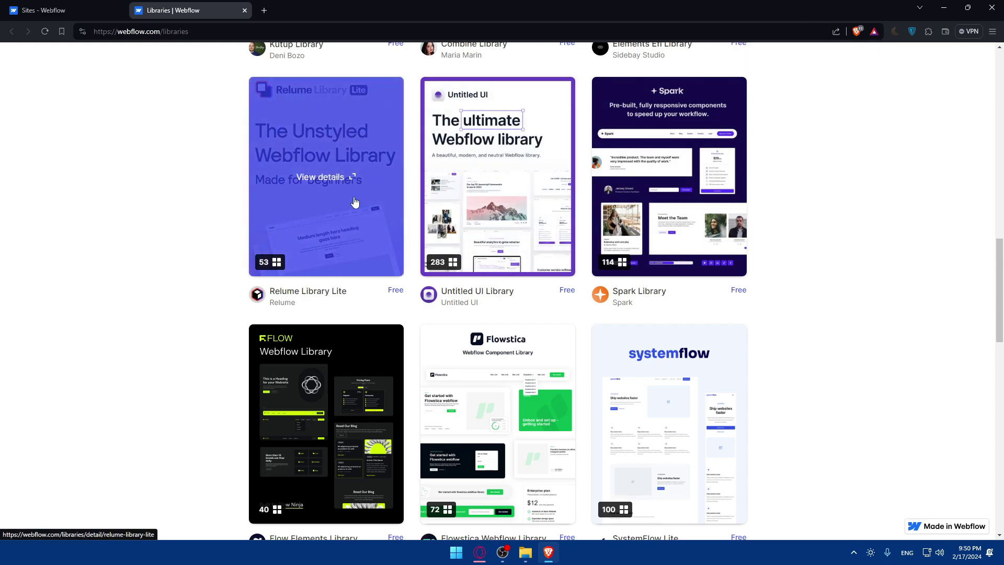
Open the Relume Library Lite card and scroll through its description and features
{"action": "left_click", "coordinate": [339, 198]}
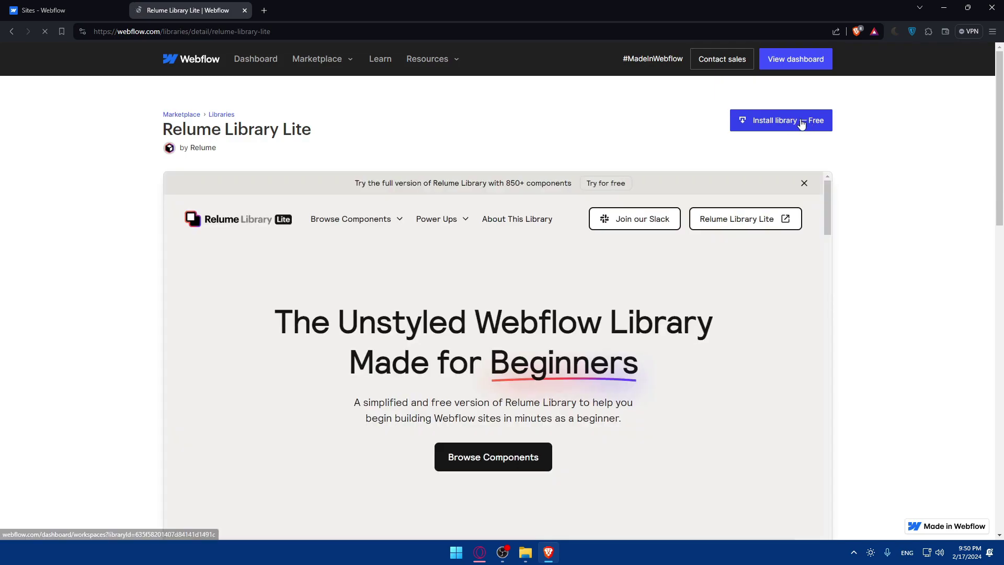
{"action": "scroll", "coordinate": [800, 122], "scroll_direction": "down", "scroll_amount": 2}
{"action": "scroll", "coordinate": [857, 197], "scroll_direction": "up", "scroll_amount": 2}
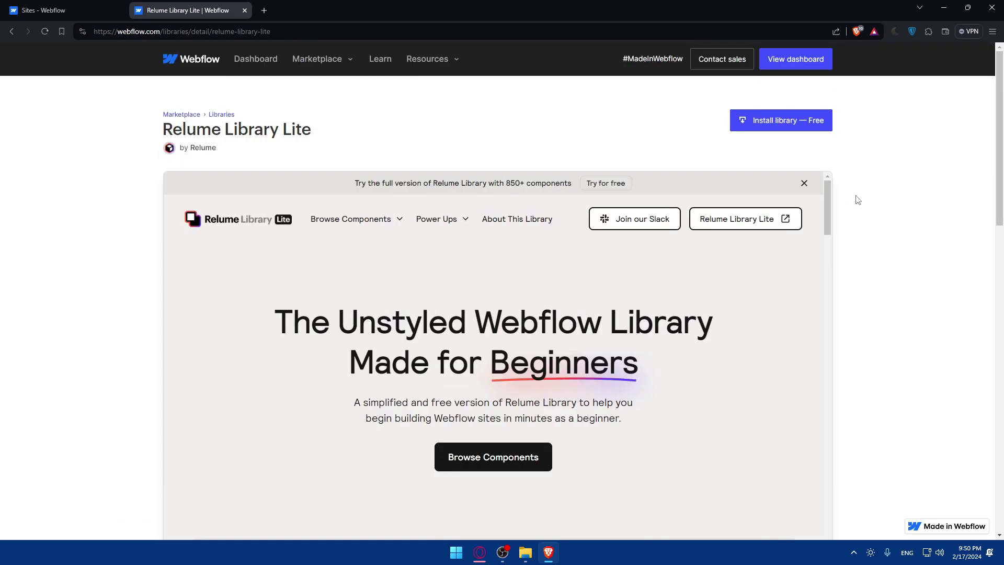
{"action": "scroll", "coordinate": [616, 236], "scroll_direction": "down", "scroll_amount": 15}
{"action": "scroll", "coordinate": [650, 267], "scroll_direction": "down", "scroll_amount": 10}
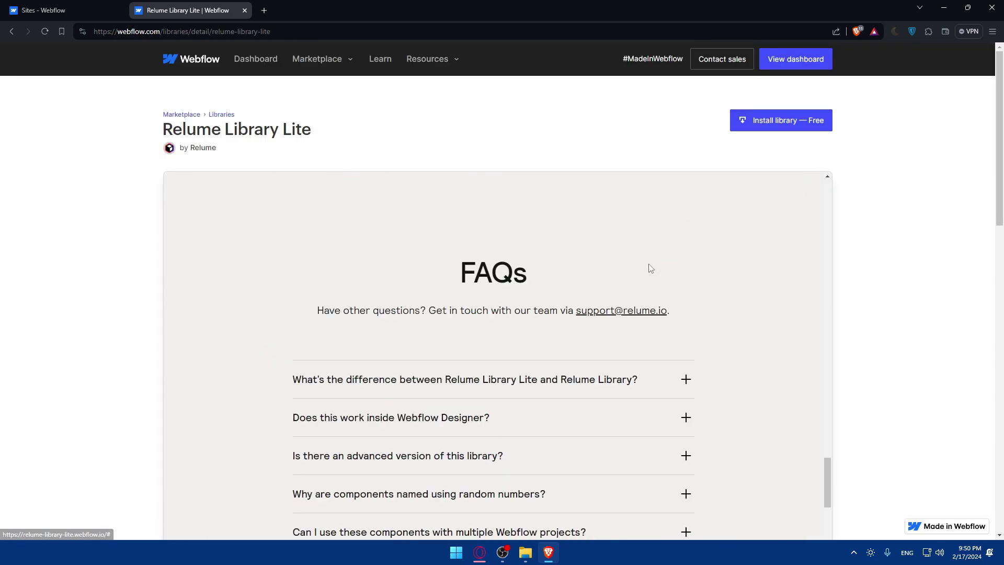
{"action": "scroll", "coordinate": [554, 277], "scroll_direction": "down", "scroll_amount": 3}
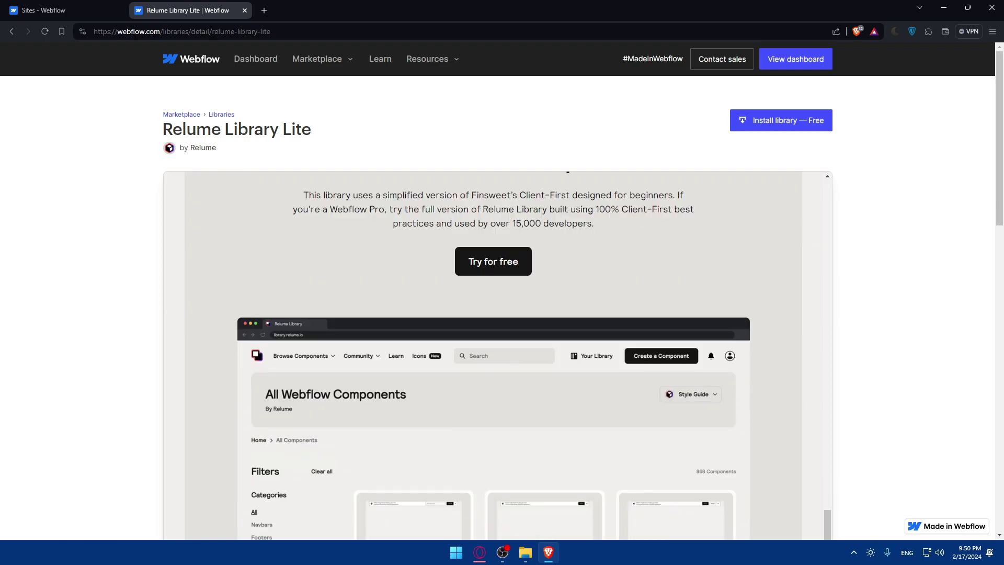
{"action": "scroll", "coordinate": [524, 293], "scroll_direction": "down", "scroll_amount": 10}
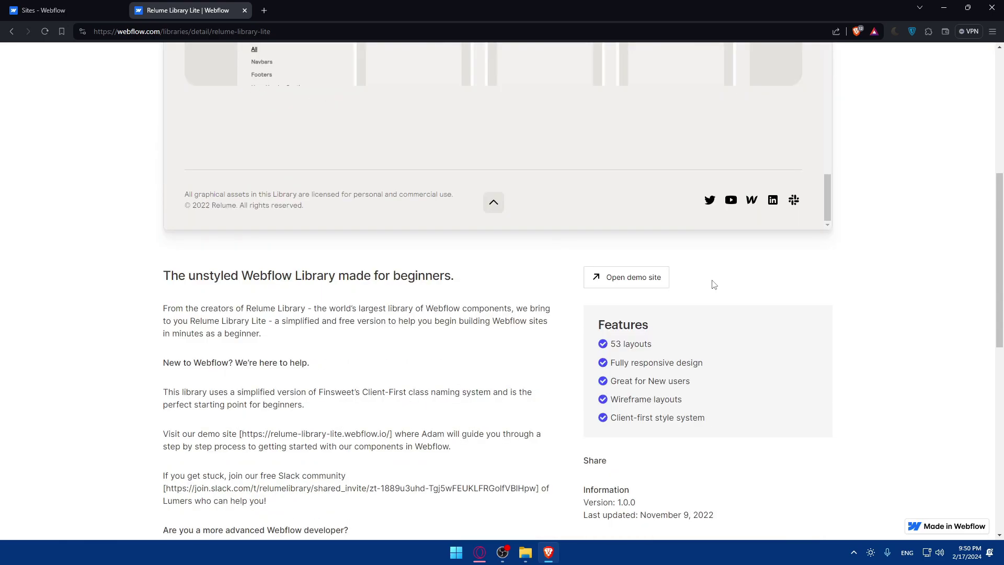
{"action": "scroll", "coordinate": [601, 288], "scroll_direction": "up", "scroll_amount": 5}
{"action": "scroll", "coordinate": [713, 280], "scroll_direction": "down", "scroll_amount": 3}
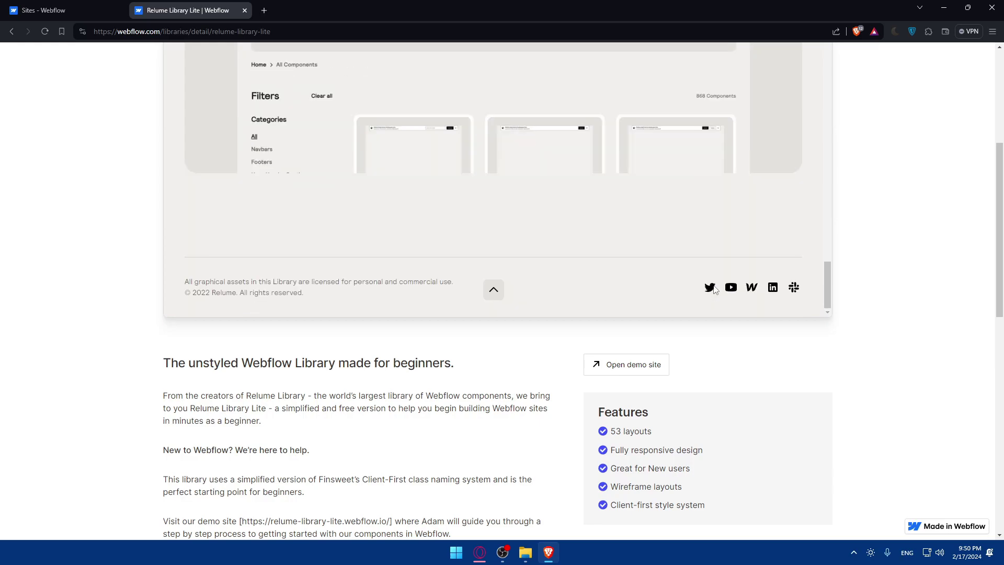
{"action": "scroll", "coordinate": [698, 281], "scroll_direction": "down", "scroll_amount": 2}
{"action": "scroll", "coordinate": [732, 261], "scroll_direction": "up", "scroll_amount": 4}
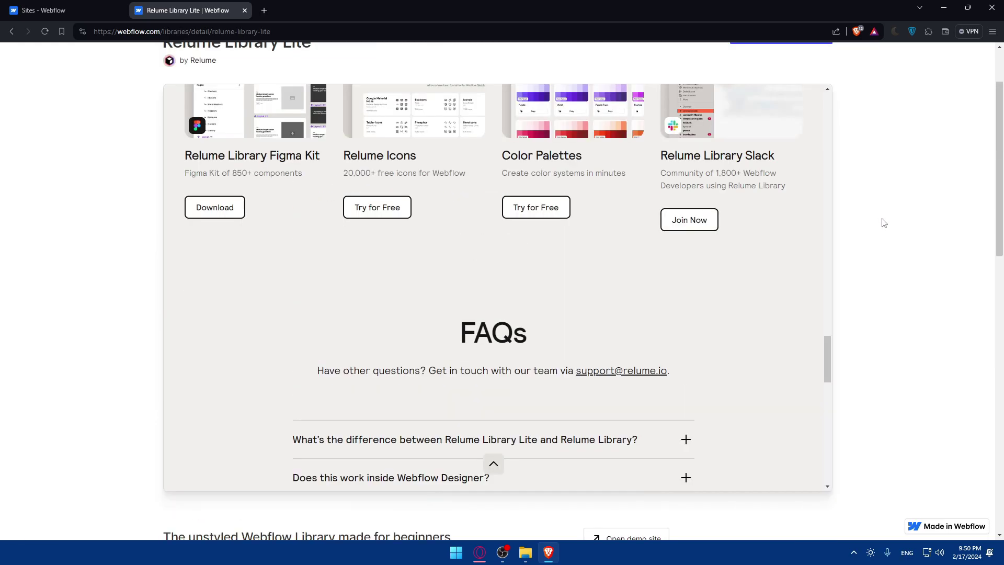
{"action": "scroll", "coordinate": [886, 226], "scroll_direction": "down", "scroll_amount": 5}
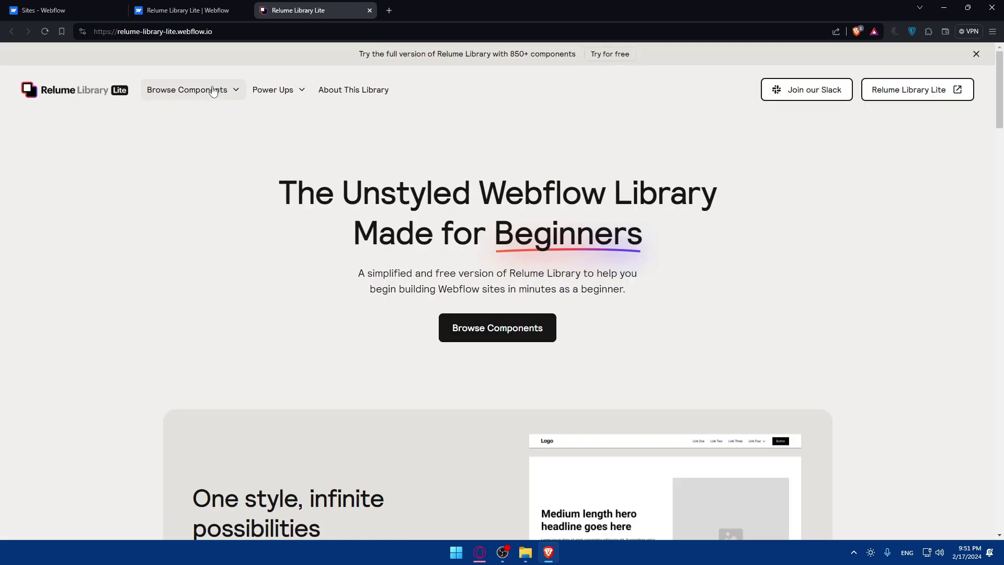
Jump to the demo site's components section and scroll down to the FAQ
{"action": "mouse_move", "coordinate": [281, 95]}
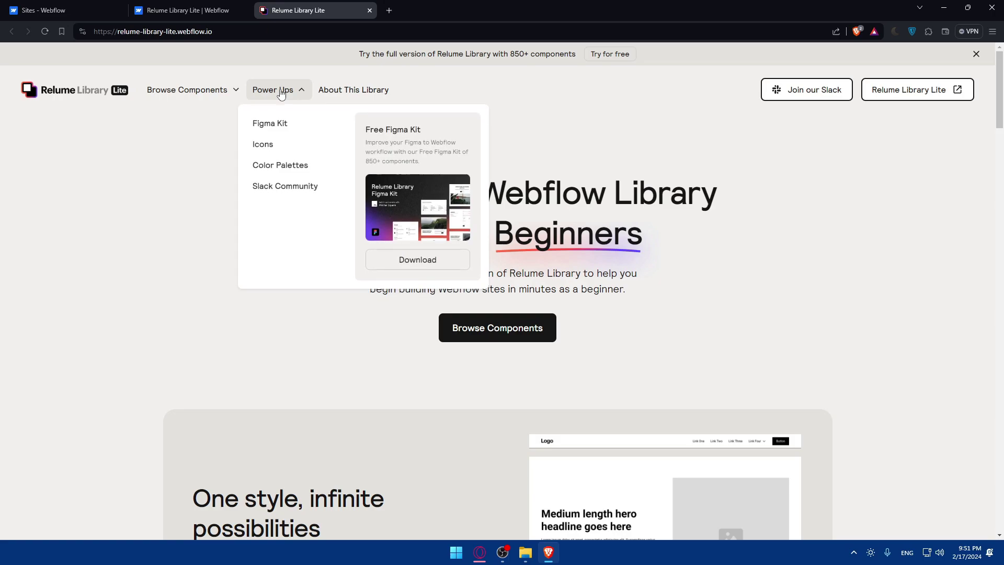
{"action": "scroll", "coordinate": [492, 232], "scroll_direction": "down", "scroll_amount": 2}
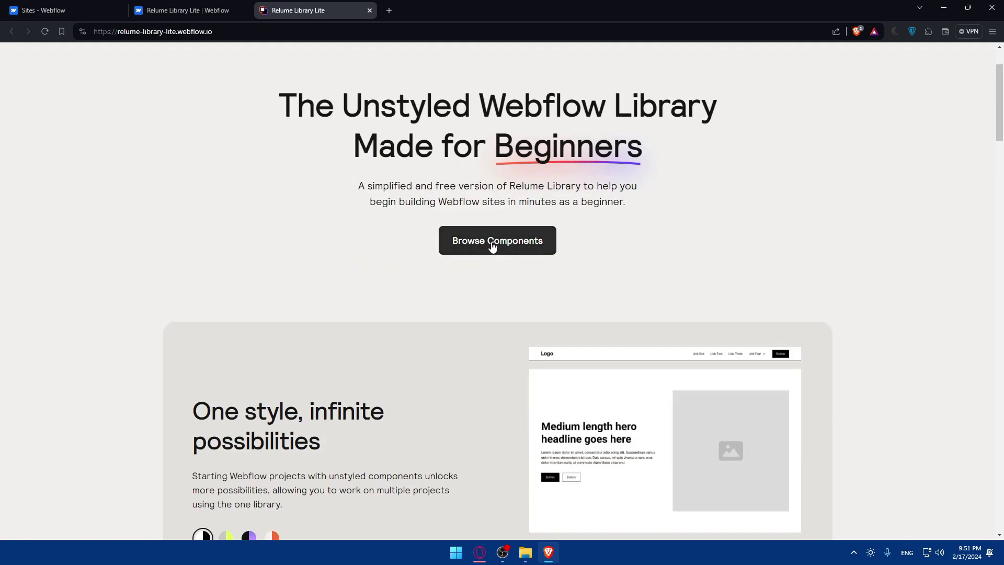
{"action": "left_click", "coordinate": [491, 246]}
{"action": "scroll", "coordinate": [410, 215], "scroll_direction": "down", "scroll_amount": 6}
{"action": "scroll", "coordinate": [566, 246], "scroll_direction": "down", "scroll_amount": 15}
{"action": "scroll", "coordinate": [556, 256], "scroll_direction": "up", "scroll_amount": 10}
{"action": "scroll", "coordinate": [561, 282], "scroll_direction": "down", "scroll_amount": 2}
Expand the six FAQs: Lite vs full, Designer compatibility, advanced version, naming, multiple projects, commercial use
{"action": "left_click", "coordinate": [561, 282]}
{"action": "scroll", "coordinate": [538, 314], "scroll_direction": "down", "scroll_amount": 3}
{"action": "left_click", "coordinate": [540, 405]}
{"action": "scroll", "coordinate": [533, 398], "scroll_direction": "down", "scroll_amount": 3}
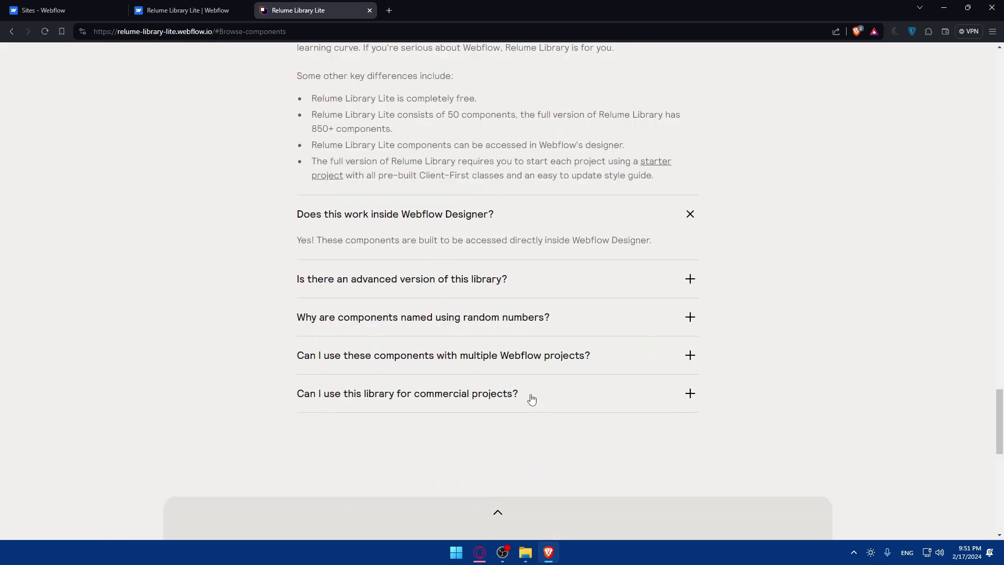
{"action": "left_click", "coordinate": [503, 277]}
{"action": "left_click", "coordinate": [521, 370]}
{"action": "scroll", "coordinate": [529, 343], "scroll_direction": "down", "scroll_amount": 3}
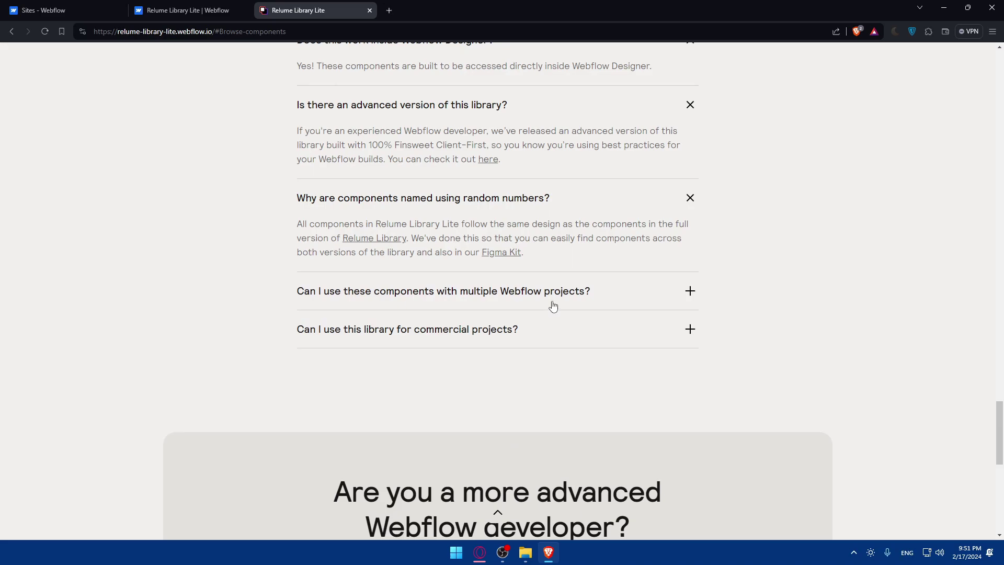
{"action": "left_click", "coordinate": [551, 301]}
{"action": "left_click", "coordinate": [541, 348]}
Jump to the list of 50 free Webflow components
{"action": "scroll", "coordinate": [536, 329], "scroll_direction": "down", "scroll_amount": 10}
{"action": "scroll", "coordinate": [537, 331], "scroll_direction": "up", "scroll_amount": 20}
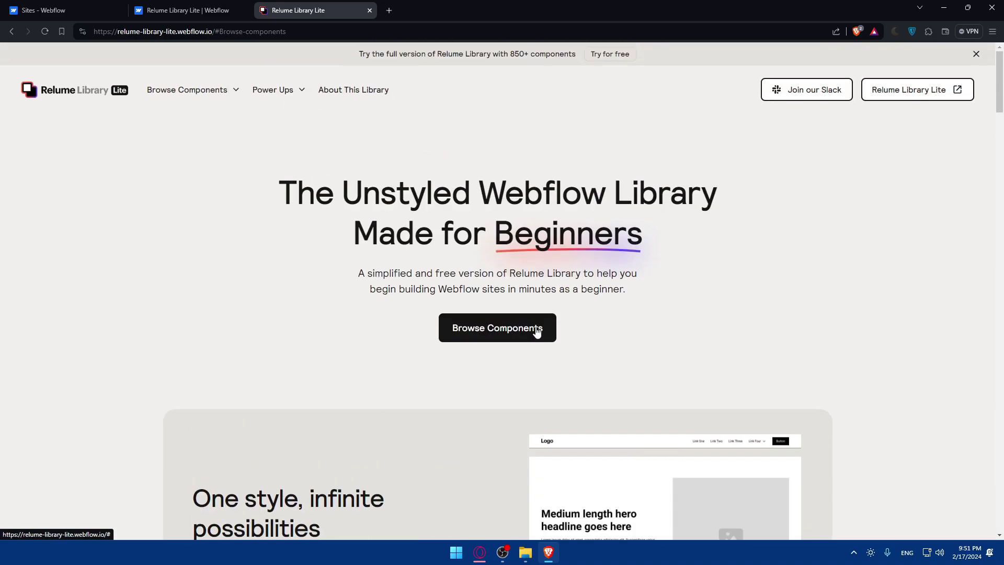
{"action": "left_click", "coordinate": [537, 331]}
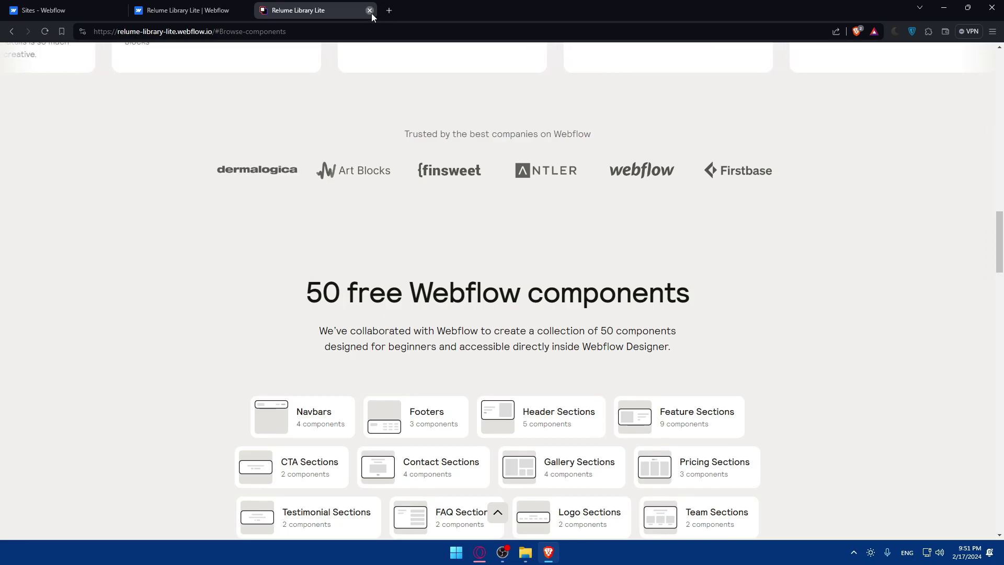
Close the demo site tab and scroll down the Relume Library Lite detail page
{"action": "left_click", "coordinate": [369, 10]}
{"action": "scroll", "coordinate": [664, 183], "scroll_direction": "down", "scroll_amount": 3}
{"action": "scroll", "coordinate": [189, 247], "scroll_direction": "down", "scroll_amount": 2}
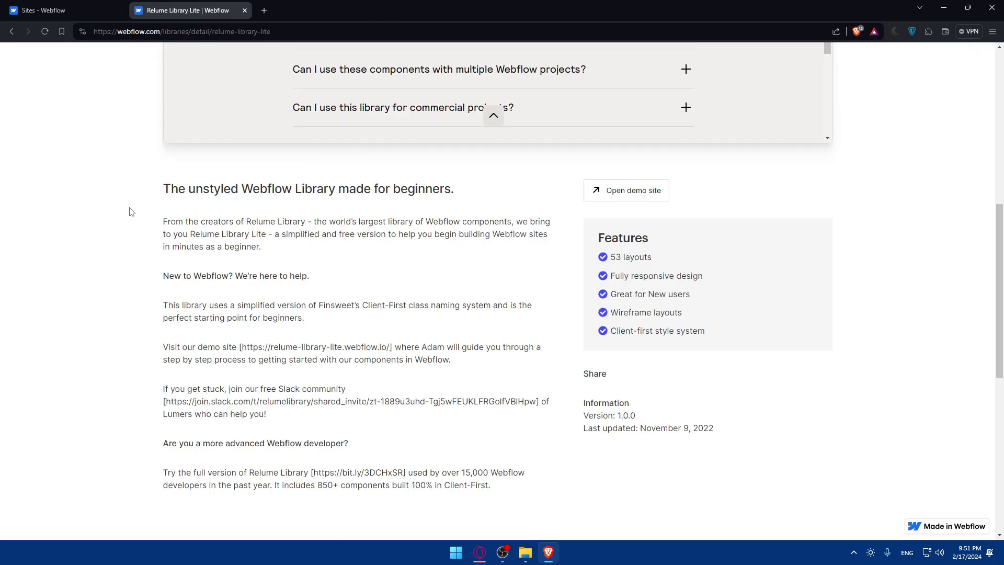
{"action": "scroll", "coordinate": [157, 183], "scroll_direction": "down", "scroll_amount": 2}
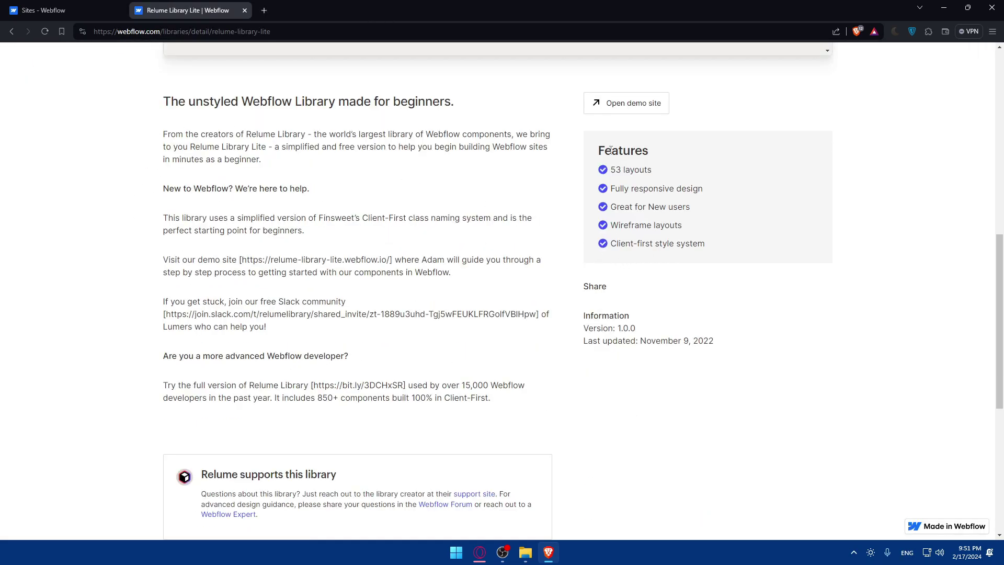
Highlight the 53 layouts, responsive, Wireframe layouts and Client-first features, then scroll back up
{"action": "left_click_drag", "start_coordinate": [611, 168], "coordinate": [631, 187]}
{"action": "left_click", "coordinate": [612, 171]}
{"action": "left_click_drag", "start_coordinate": [623, 188], "coordinate": [679, 207]}
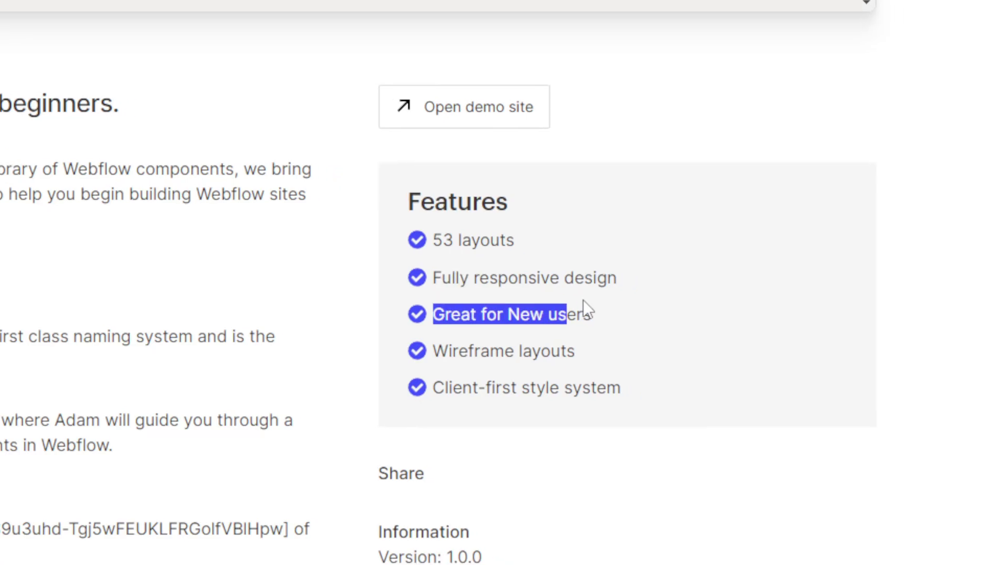
{"action": "left_click_drag", "start_coordinate": [436, 349], "coordinate": [626, 354]}
{"action": "left_click_drag", "start_coordinate": [435, 387], "coordinate": [673, 384]}
{"action": "left_click", "coordinate": [617, 290]}
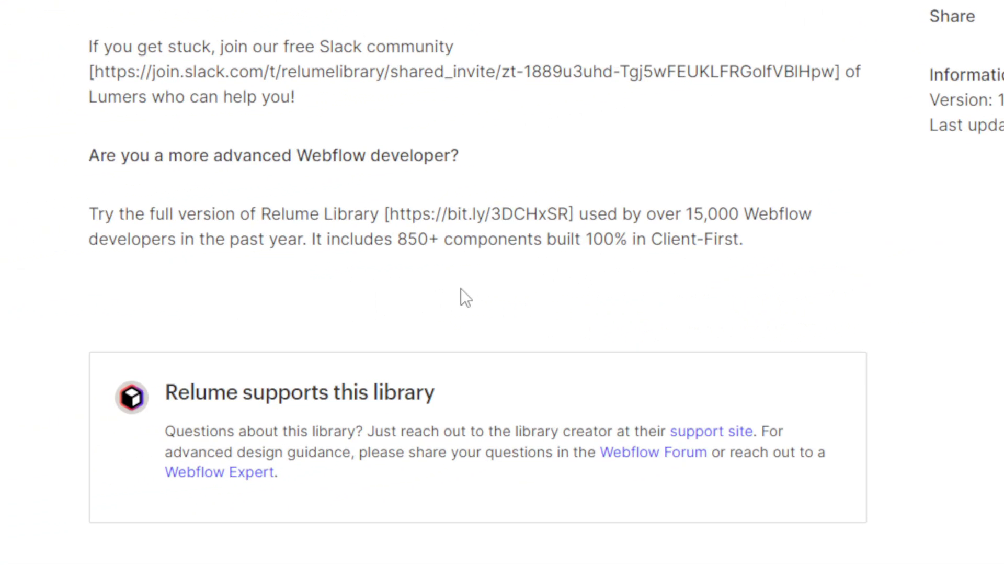
{"action": "scroll", "coordinate": [350, 337], "scroll_direction": "down", "scroll_amount": 5}
{"action": "scroll", "coordinate": [368, 355], "scroll_direction": "up", "scroll_amount": 10}
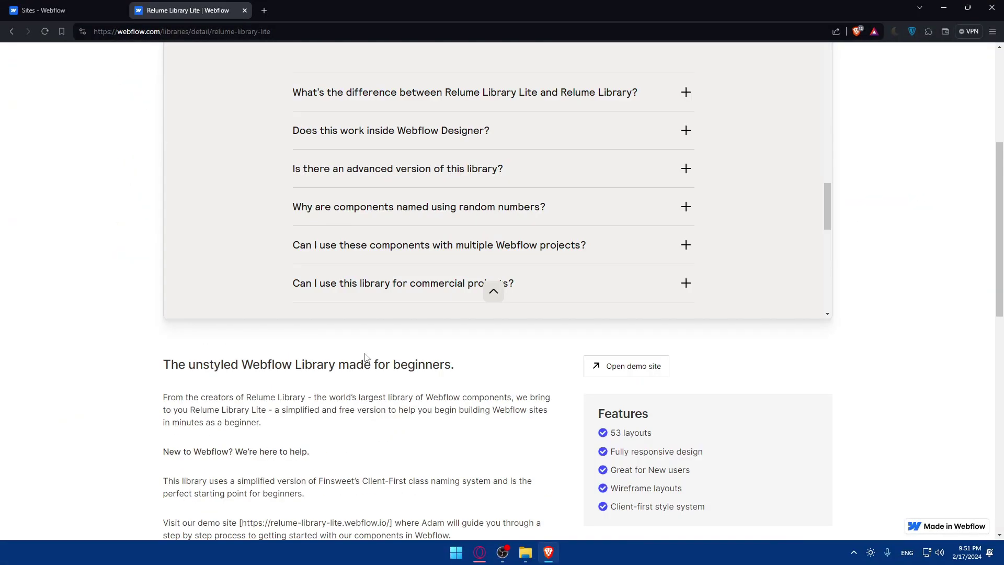
{"action": "scroll", "coordinate": [365, 357], "scroll_direction": "up", "scroll_amount": 5}
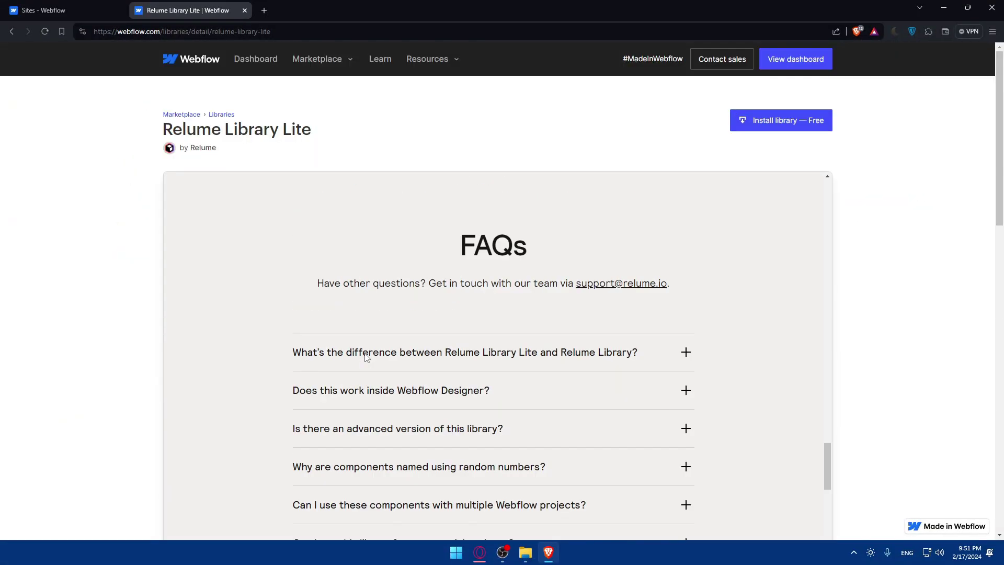
Install Relume Library Lite into the only workspace's Hello site, adding it to 1 site
{"action": "left_click", "coordinate": [778, 124]}
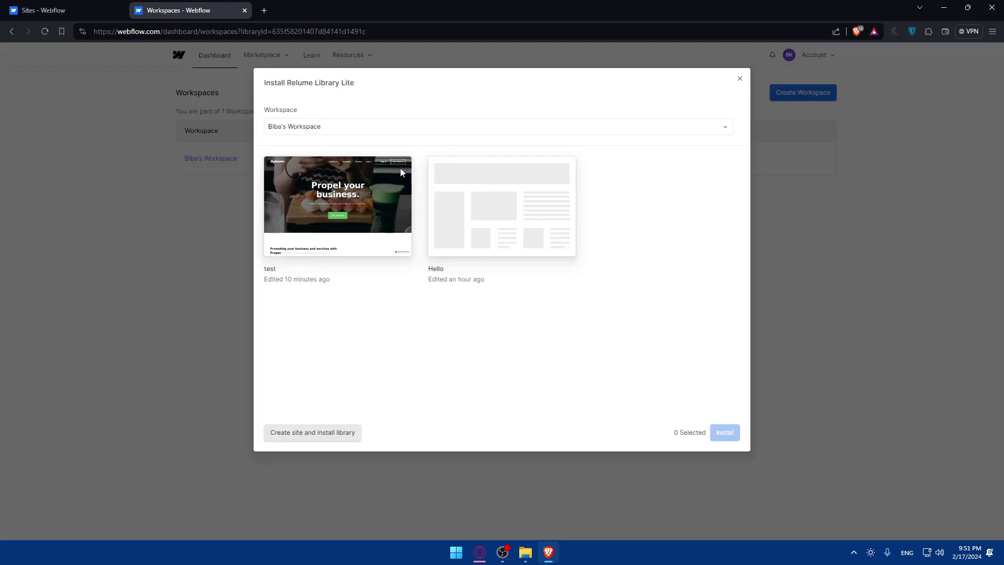
{"action": "left_click", "coordinate": [381, 130]}
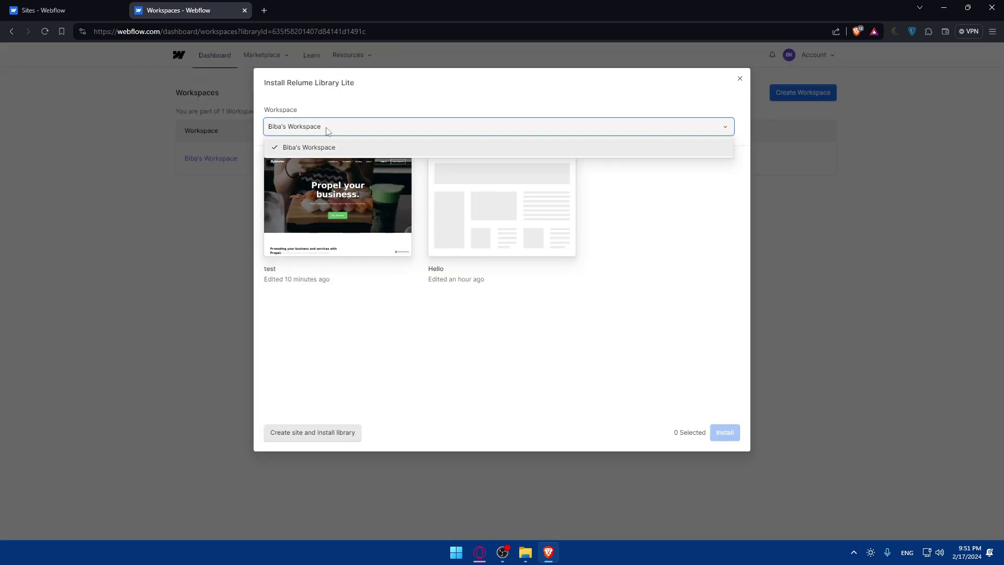
{"action": "left_click", "coordinate": [383, 132]}
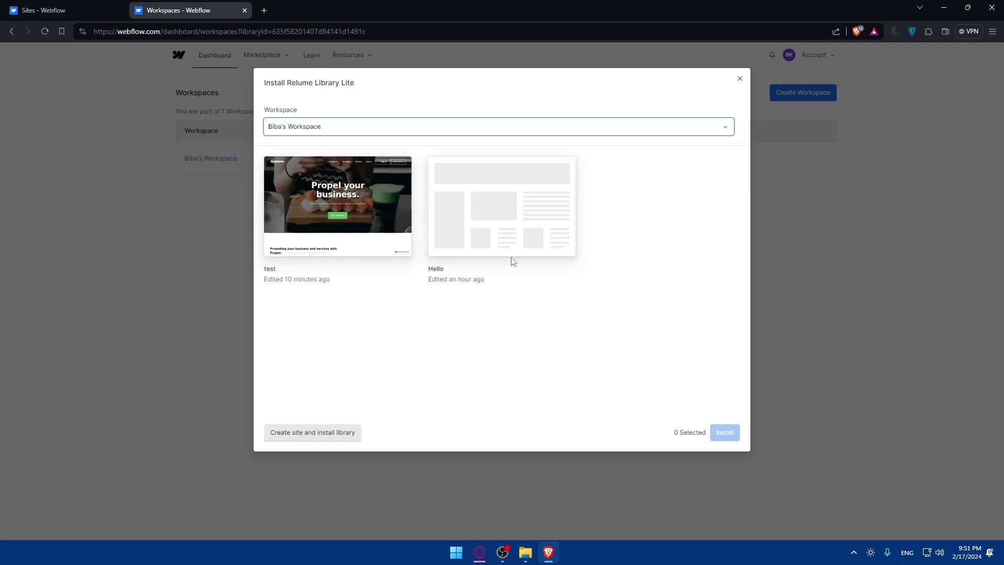
{"action": "left_click", "coordinate": [509, 206]}
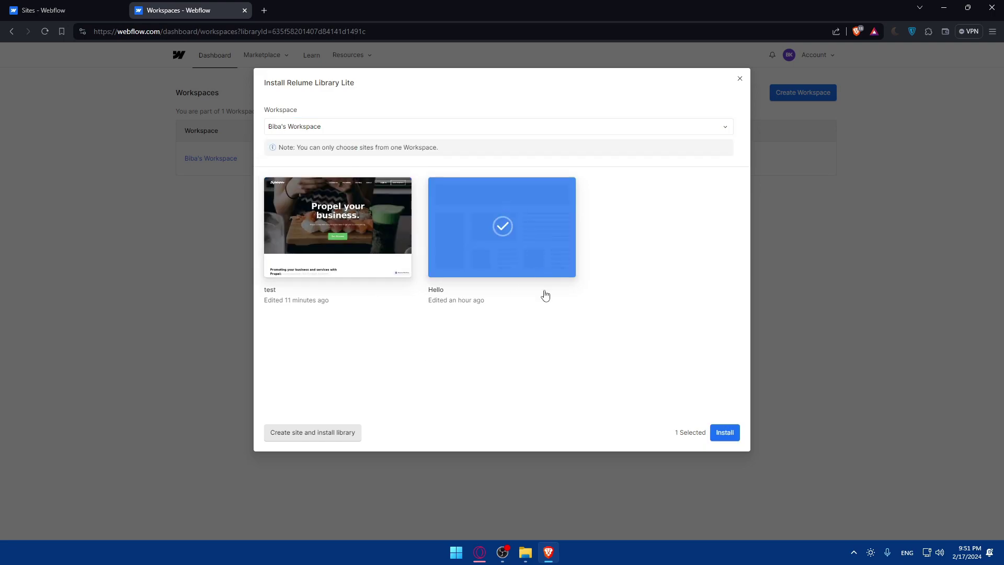
{"action": "left_click", "coordinate": [718, 433]}
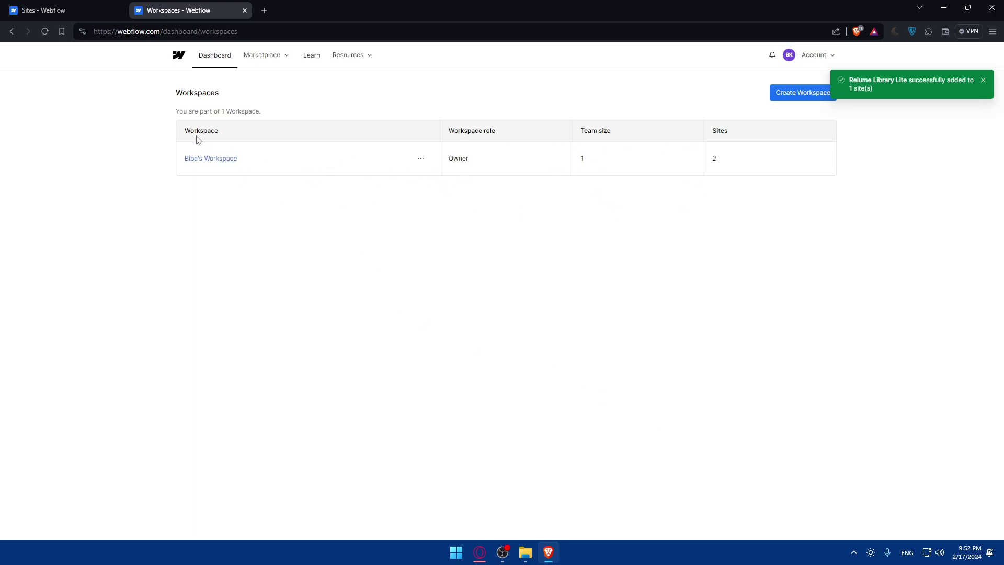
Open and close the workspace options list, then return to the sites dashboard
{"action": "left_click", "coordinate": [424, 163]}
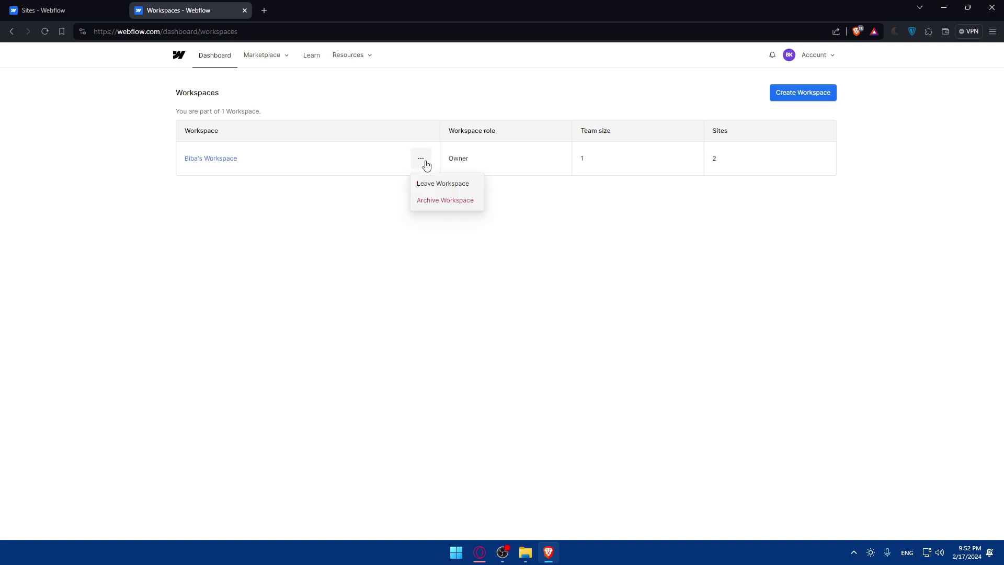
{"action": "left_click", "coordinate": [380, 220]}
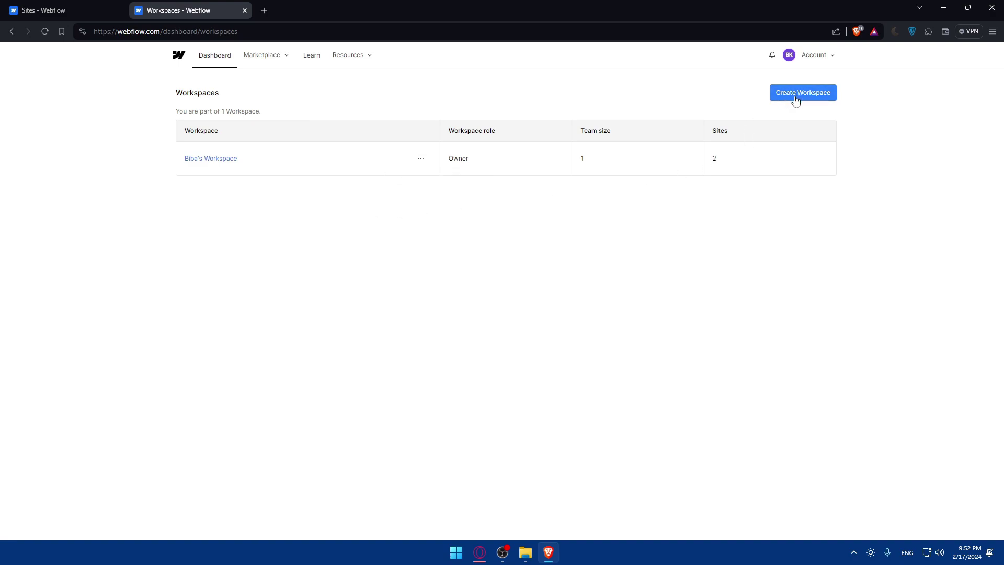
{"action": "left_click", "coordinate": [211, 59]}
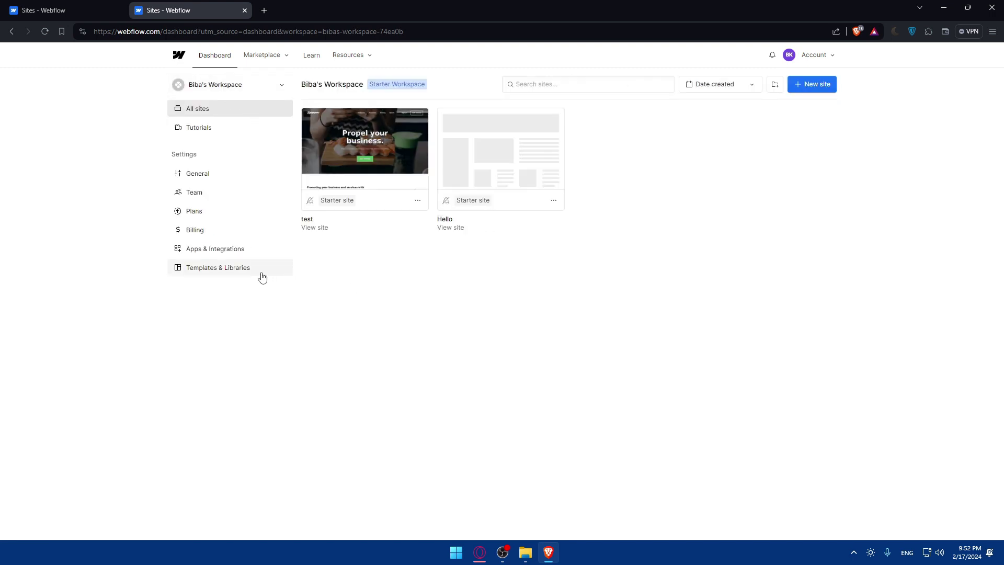
Review the purchased libraries under the workspace's Templates & Libraries settings
{"action": "left_click", "coordinate": [216, 269]}
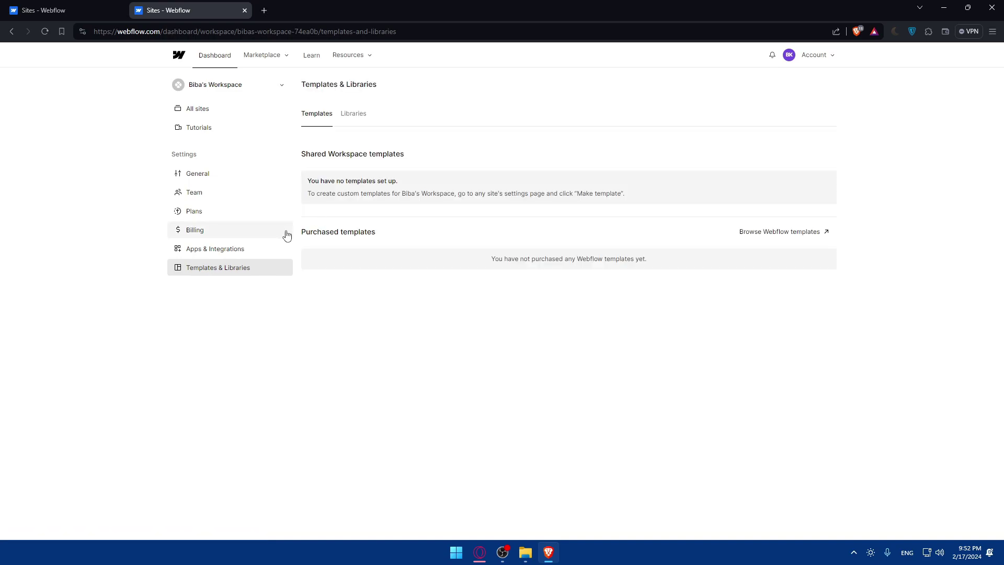
{"action": "left_click", "coordinate": [361, 114]}
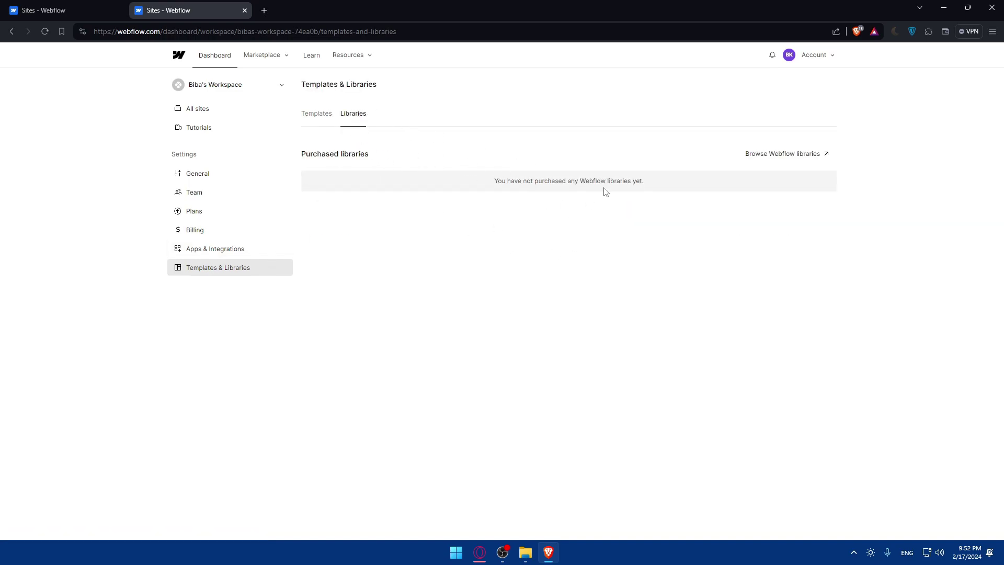
{"action": "left_click_drag", "start_coordinate": [533, 186], "coordinate": [706, 188]}
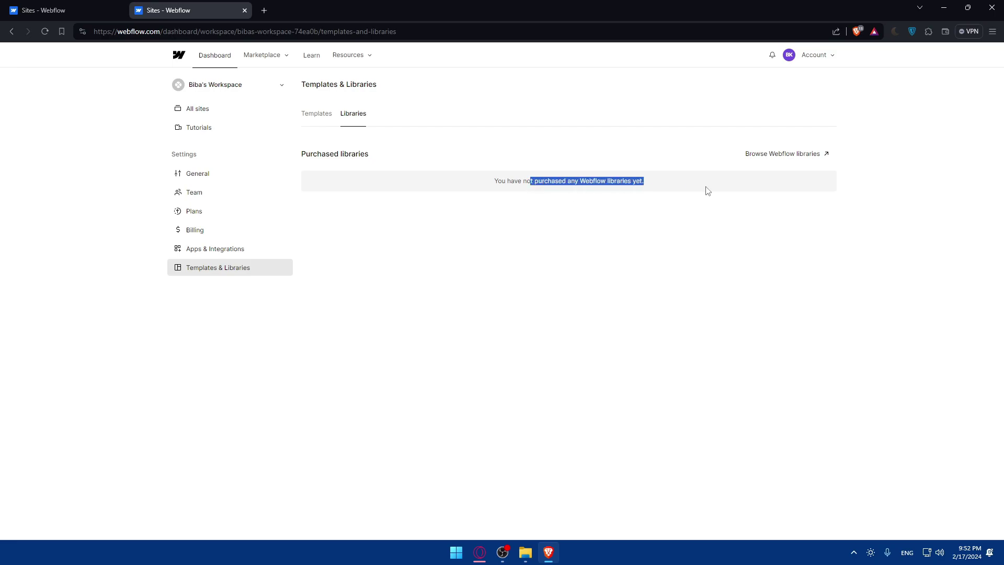
{"action": "left_click", "coordinate": [531, 202]}
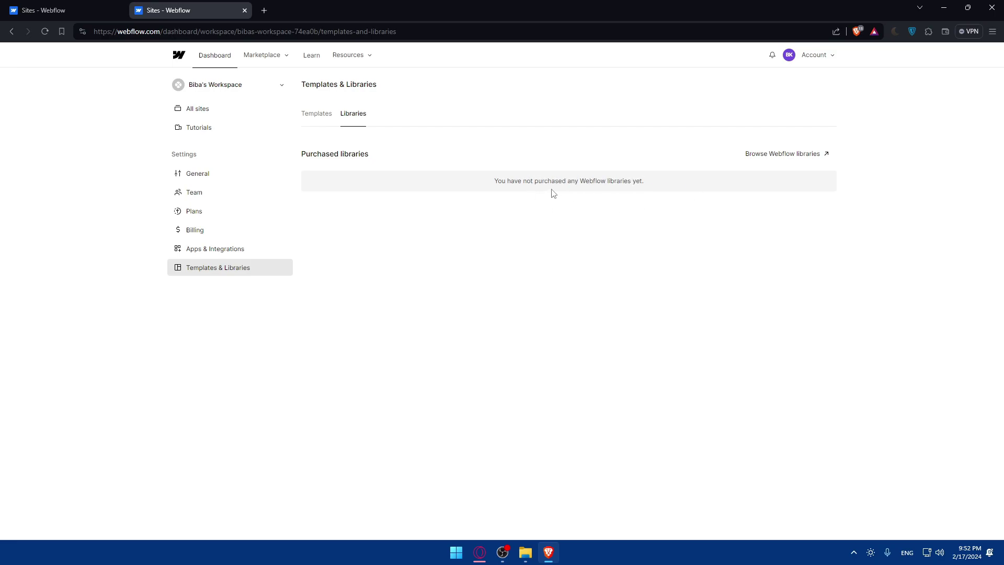
Switch back to Templates, then return to the All sites list
{"action": "left_click", "coordinate": [307, 119]}
{"action": "left_click_drag", "start_coordinate": [448, 265], "coordinate": [669, 276]}
{"action": "left_click", "coordinate": [196, 108]}
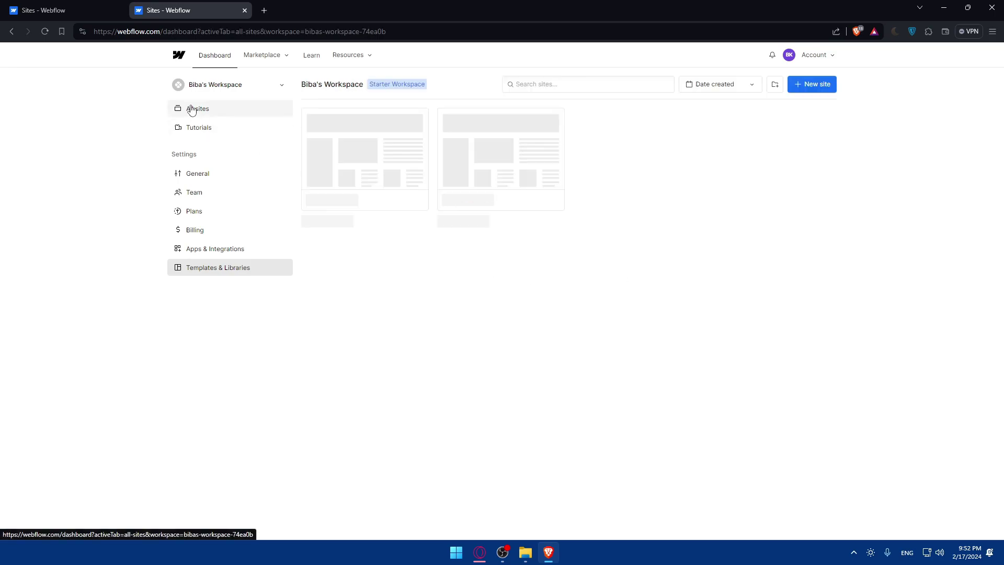
Open the Hello site in the Designer, then reload the page to leave it
{"action": "mouse_move", "coordinate": [347, 155]}
{"action": "mouse_move", "coordinate": [481, 157]}
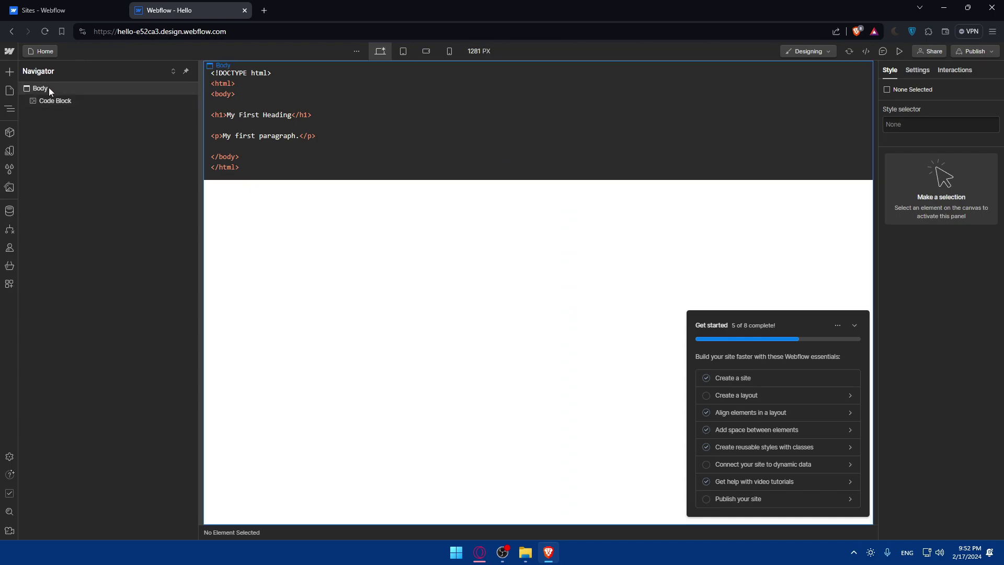
{"action": "key", "text": "F5"}
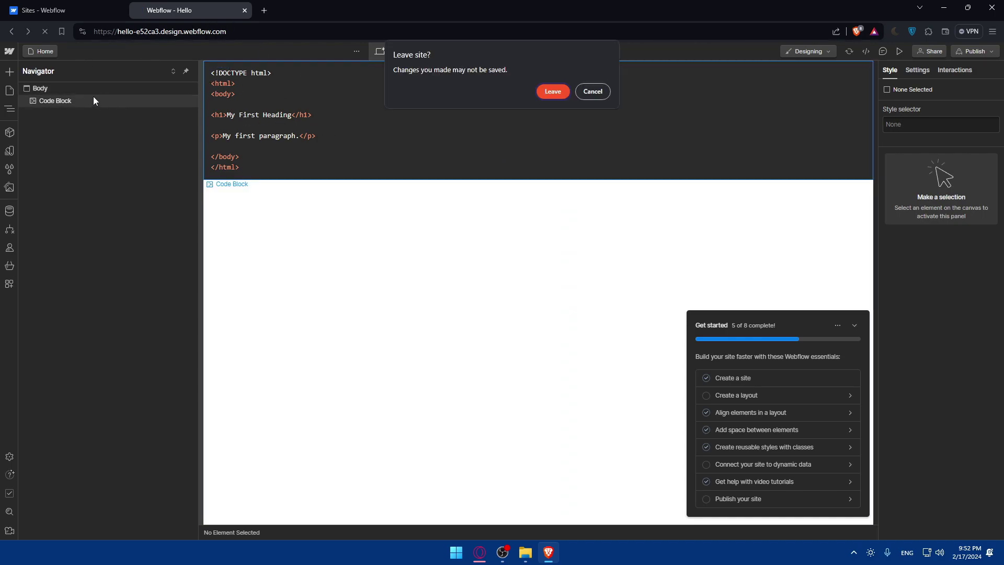
Confirm leaving the Designer and return to the tab listing all sites
{"action": "left_click", "coordinate": [549, 95]}
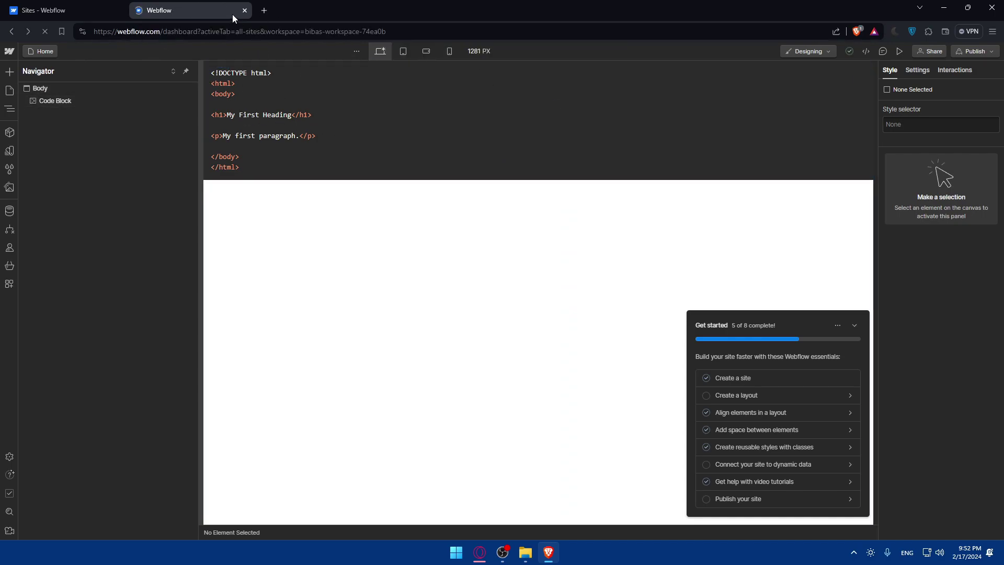
{"action": "left_click", "coordinate": [71, 6]}
{"action": "left_click", "coordinate": [183, 10]}
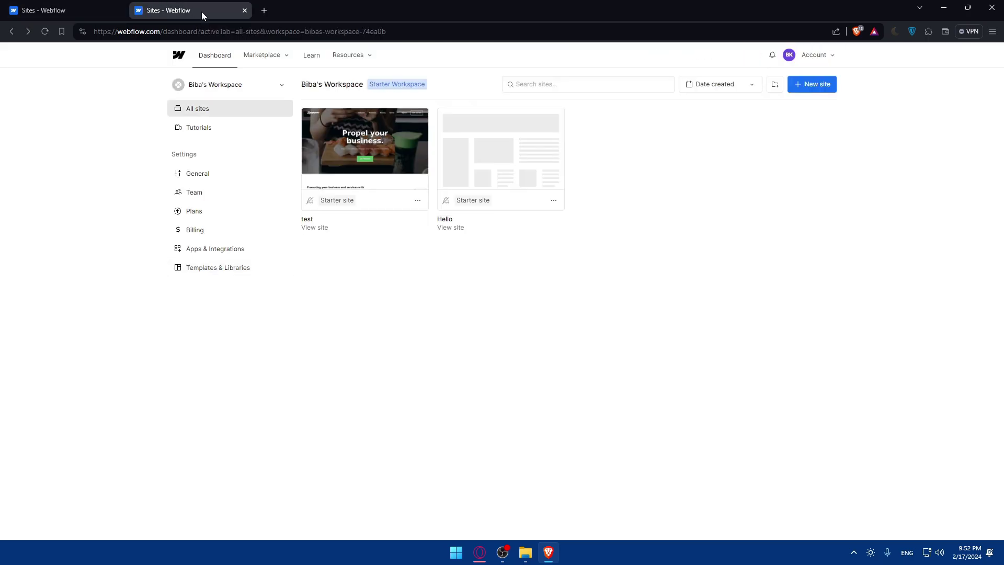
Archive the Hello site by entering its slug hello-e52ca3, then open Templates & Libraries settings
{"action": "left_click", "coordinate": [553, 201]}
{"action": "left_click", "coordinate": [521, 92]}
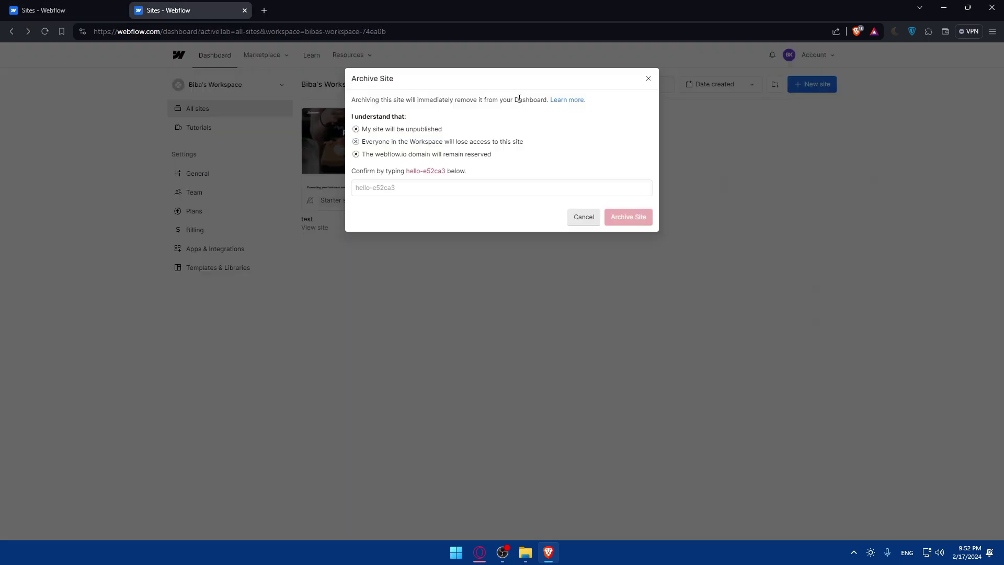
{"action": "left_click", "coordinate": [470, 188]}
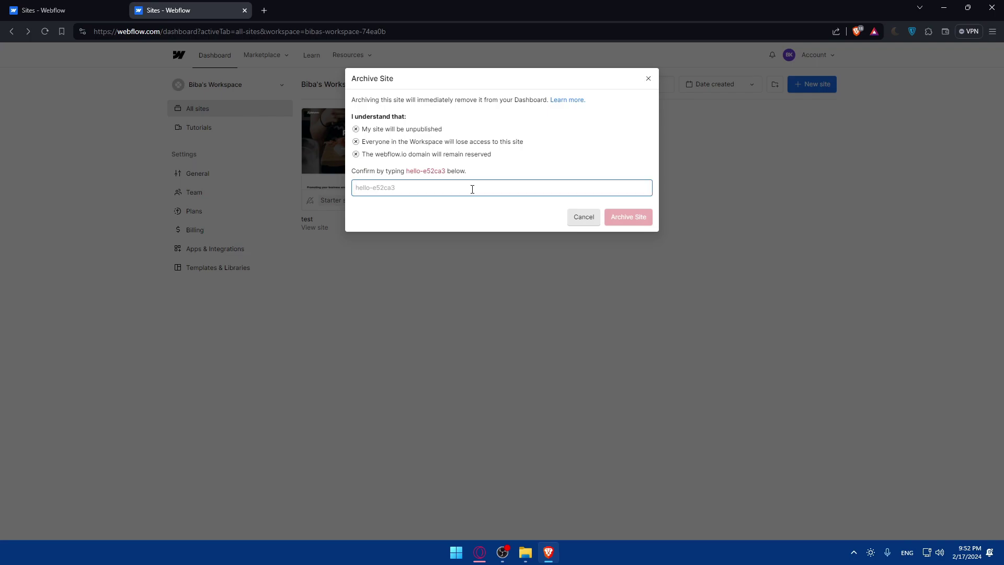
{"action": "type", "text": "hell"}
{"action": "type", "text": "o-e52ca3"}
{"action": "left_click", "coordinate": [634, 218]}
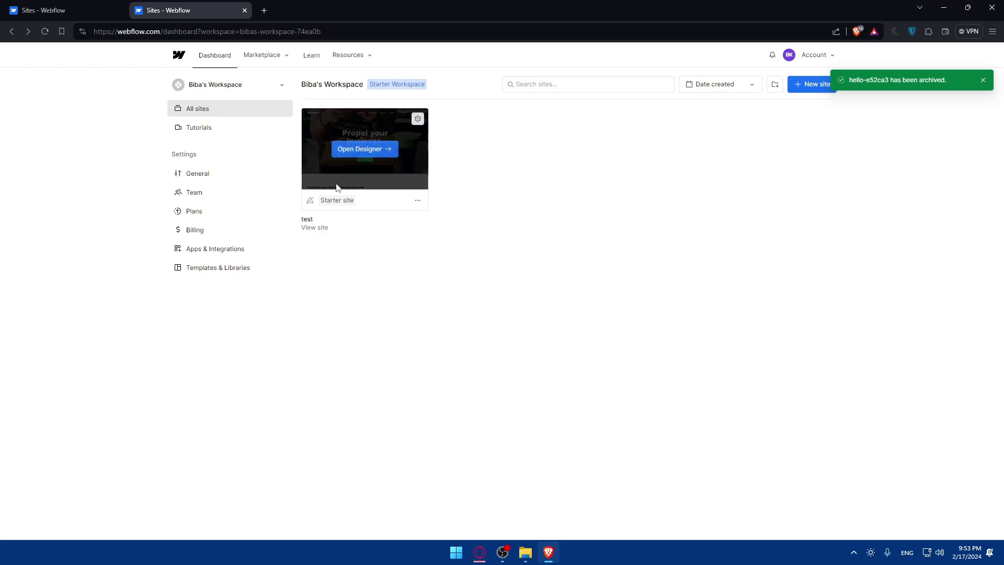
{"action": "left_click", "coordinate": [224, 250]}
{"action": "left_click", "coordinate": [225, 268]}
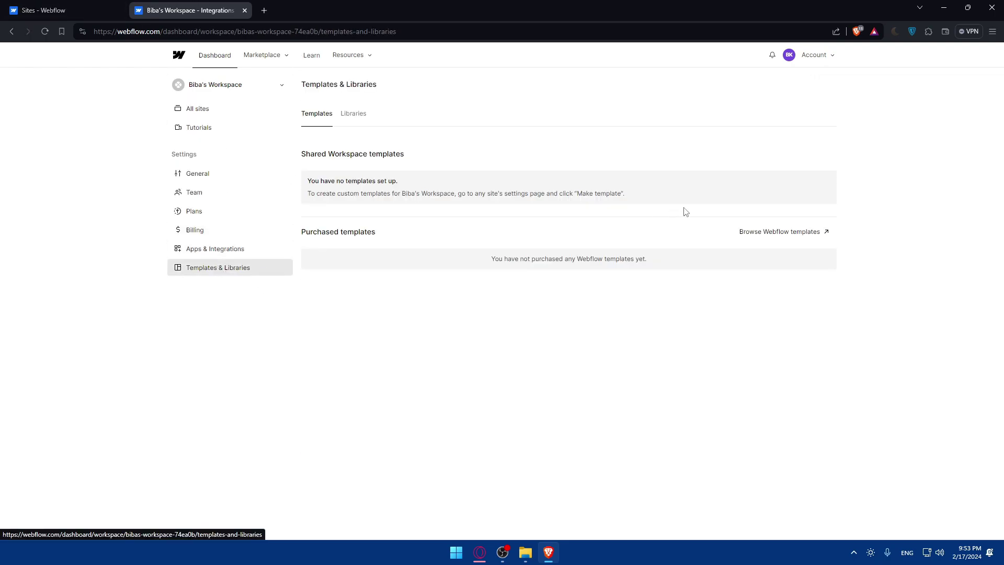
Browse the Webflow libraries marketplace and search the page for 'relume'
{"action": "left_click", "coordinate": [355, 114]}
{"action": "left_click", "coordinate": [761, 152]}
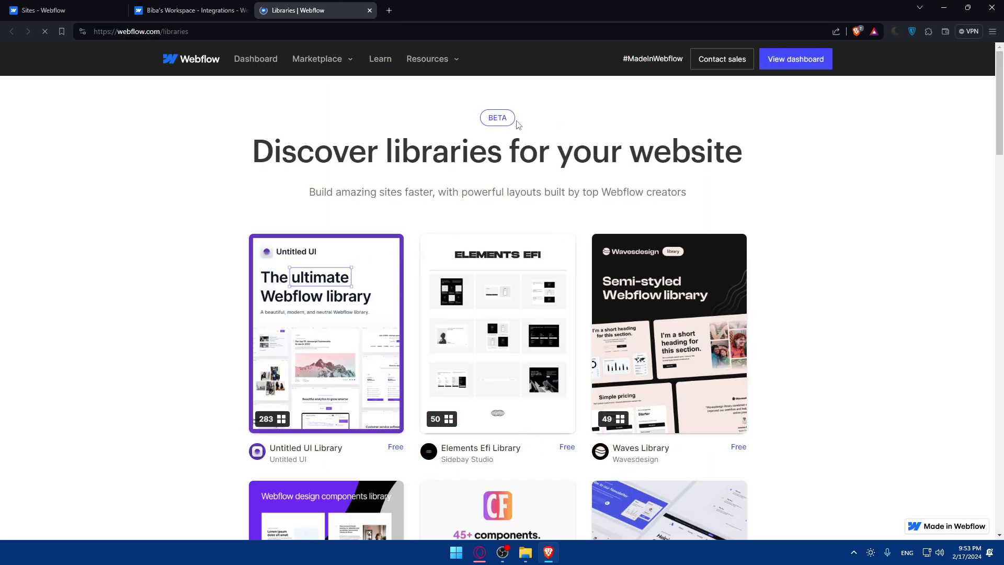
{"action": "scroll", "coordinate": [439, 257], "scroll_direction": "down", "scroll_amount": 15}
{"action": "scroll", "coordinate": [439, 256], "scroll_direction": "down", "scroll_amount": 15}
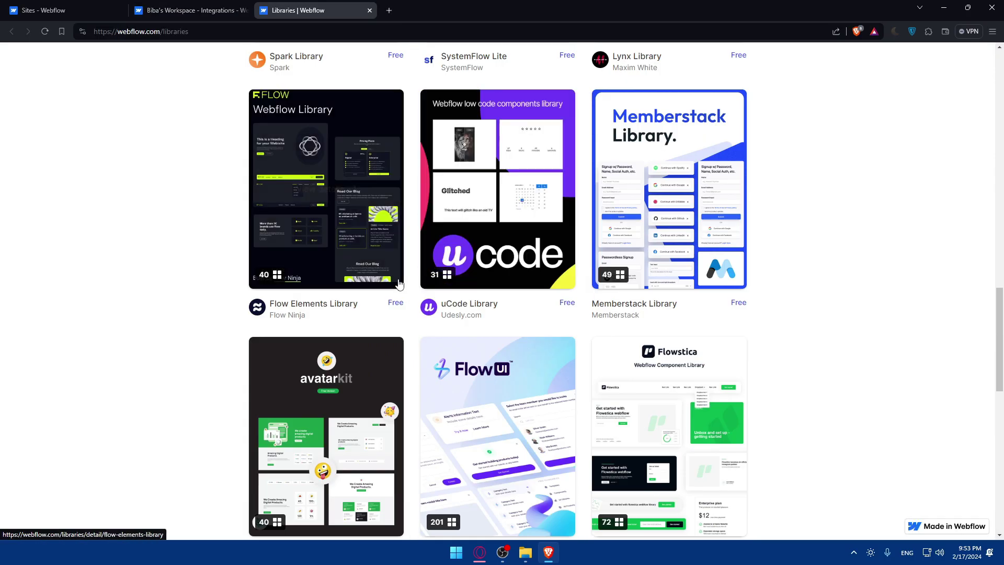
{"action": "scroll", "coordinate": [360, 281], "scroll_direction": "up", "scroll_amount": 15}
{"action": "scroll", "coordinate": [360, 281], "scroll_direction": "up", "scroll_amount": 15}
{"action": "scroll", "coordinate": [336, 288], "scroll_direction": "down", "scroll_amount": 10}
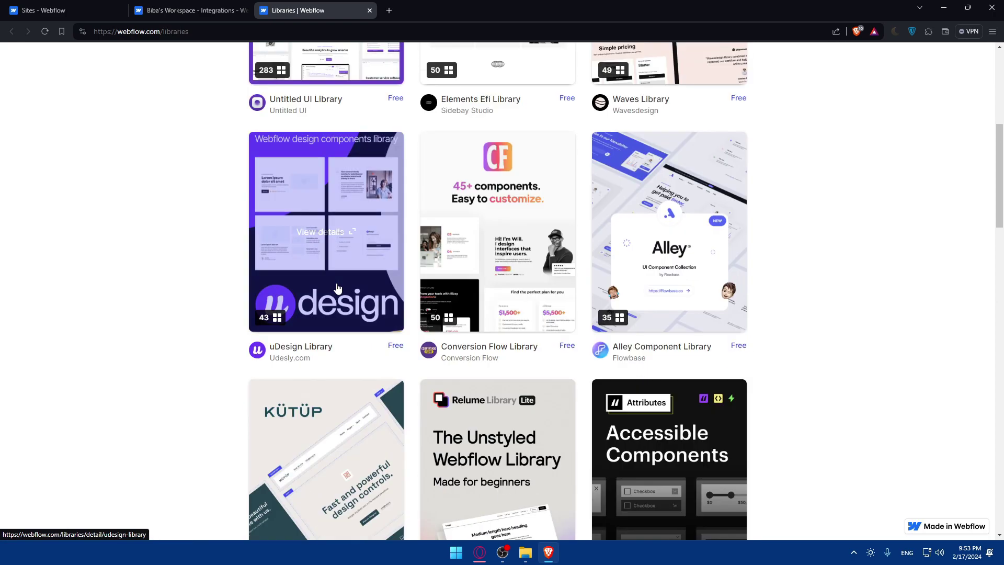
{"action": "key", "text": "ctrl+f"}
{"action": "type", "text": "relume"}
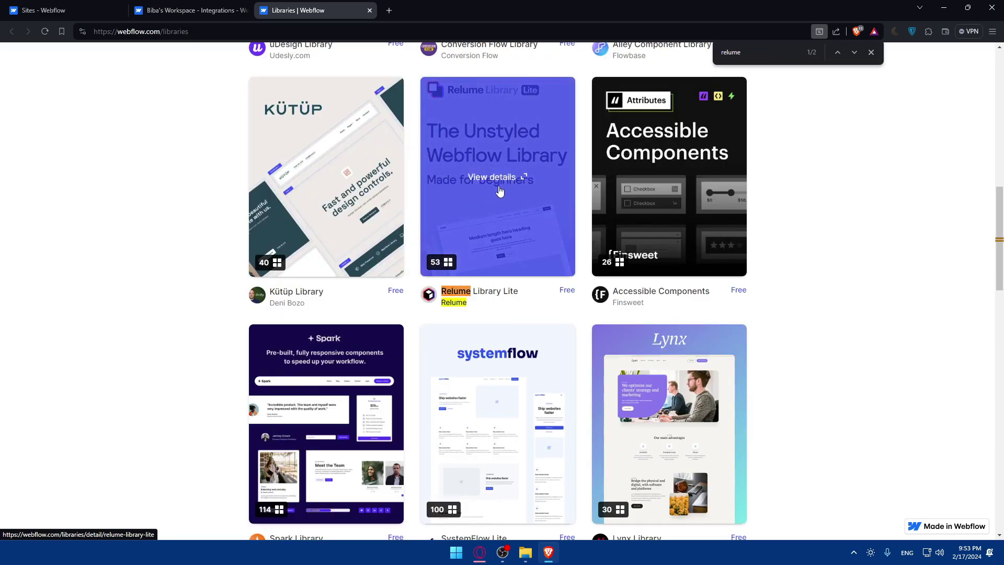
Install Relume Library Lite for free on a new site in the current workspace
{"action": "left_click", "coordinate": [498, 186]}
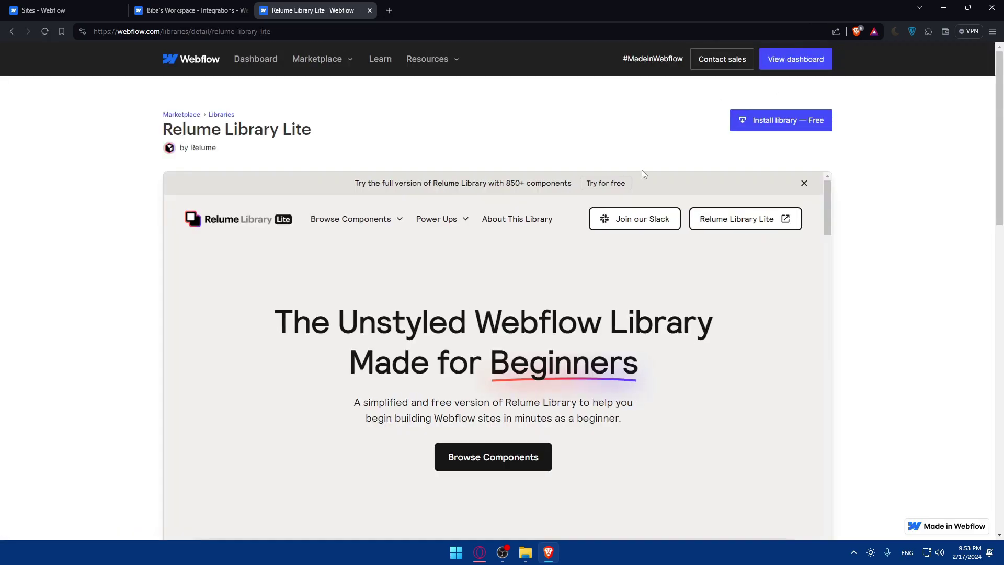
{"action": "key", "text": "ctrl+f"}
{"action": "left_click", "coordinate": [871, 53]}
{"action": "left_click", "coordinate": [784, 122]}
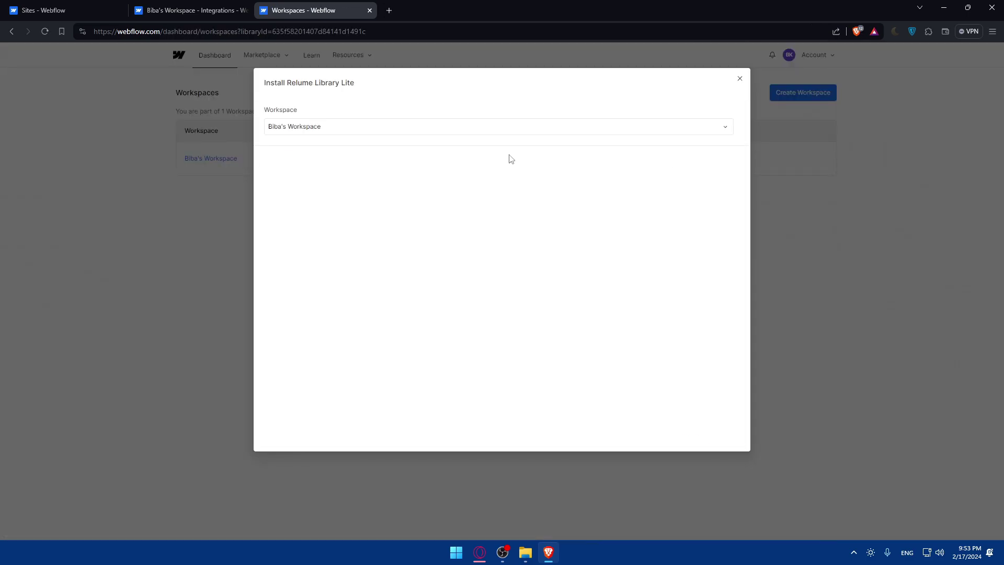
{"action": "left_click", "coordinate": [364, 132]}
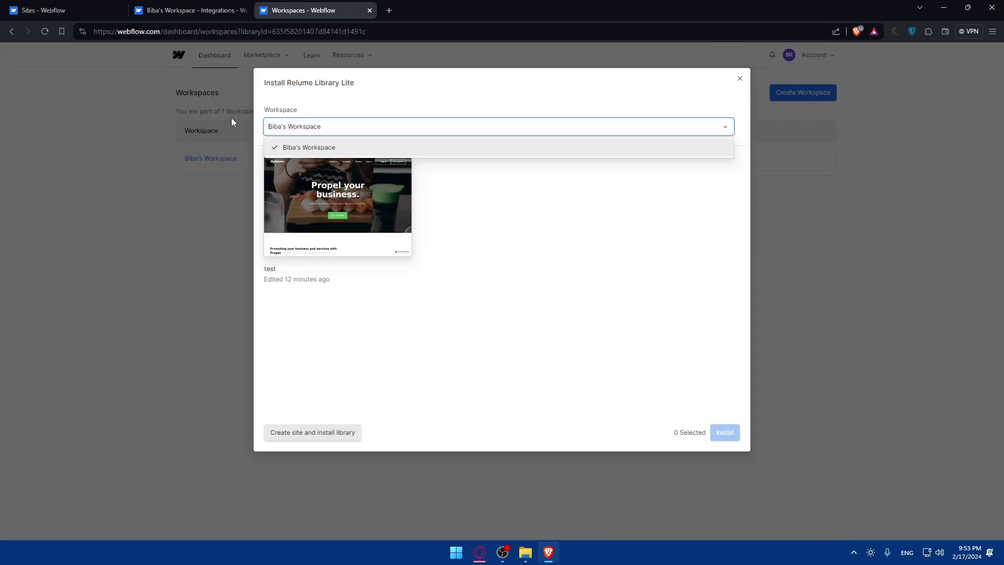
{"action": "left_click", "coordinate": [319, 129]}
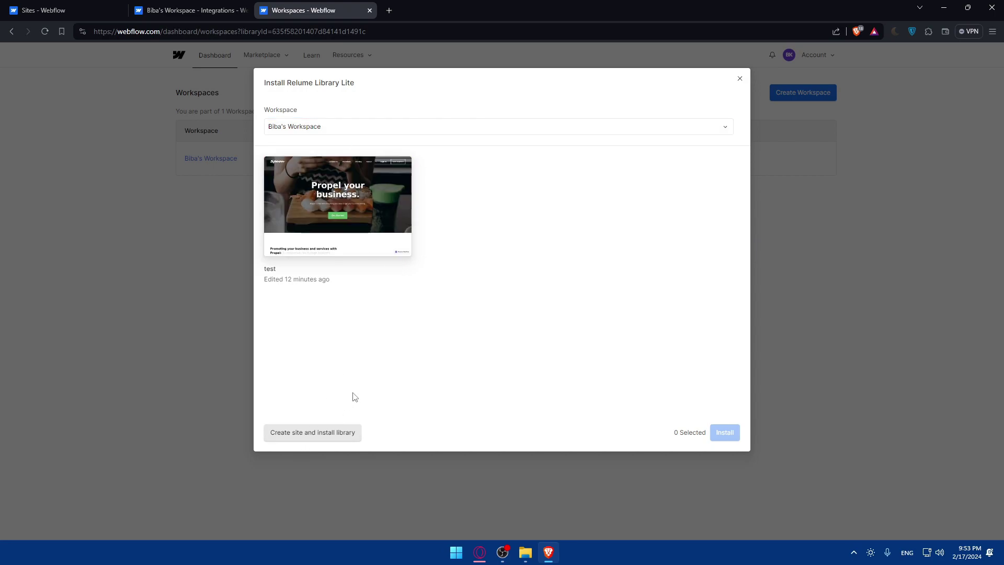
{"action": "left_click", "coordinate": [327, 433]}
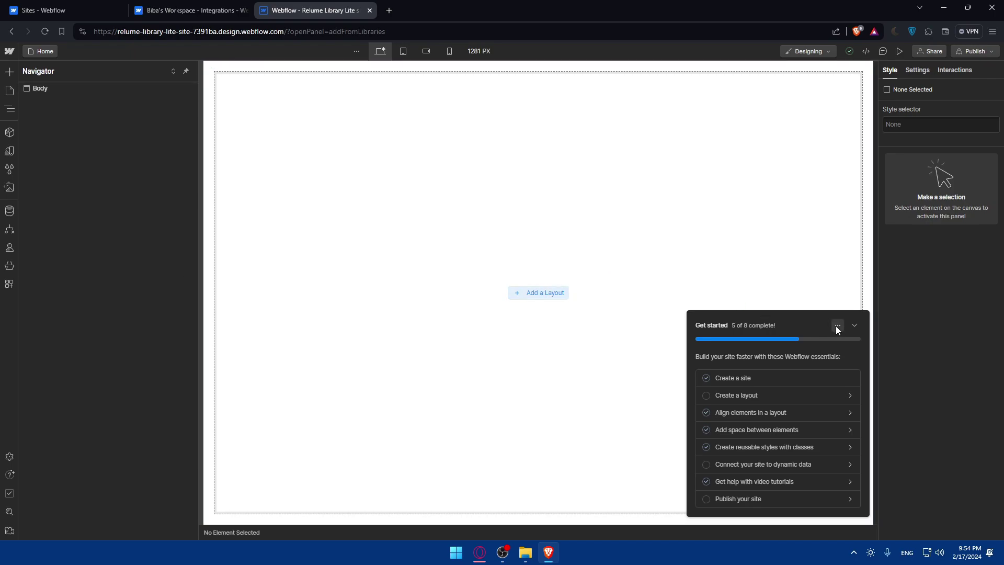
Collapse the Get started checklist on the new Relume Library Lite site
{"action": "left_click", "coordinate": [854, 326]}
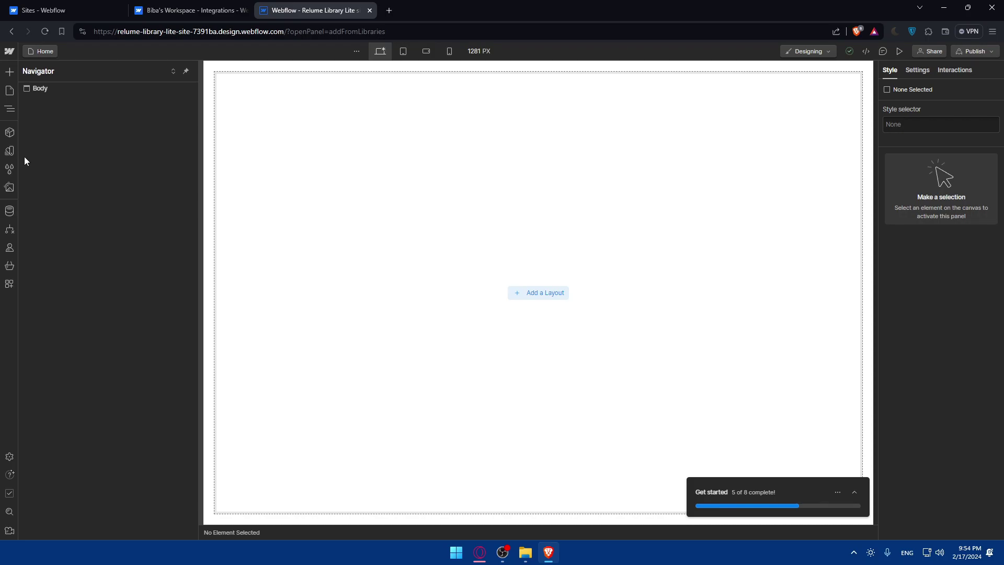
Browse the Webflow libraries catalogue and open the Relume Library Lite page
{"action": "left_click", "coordinate": [183, 6]}
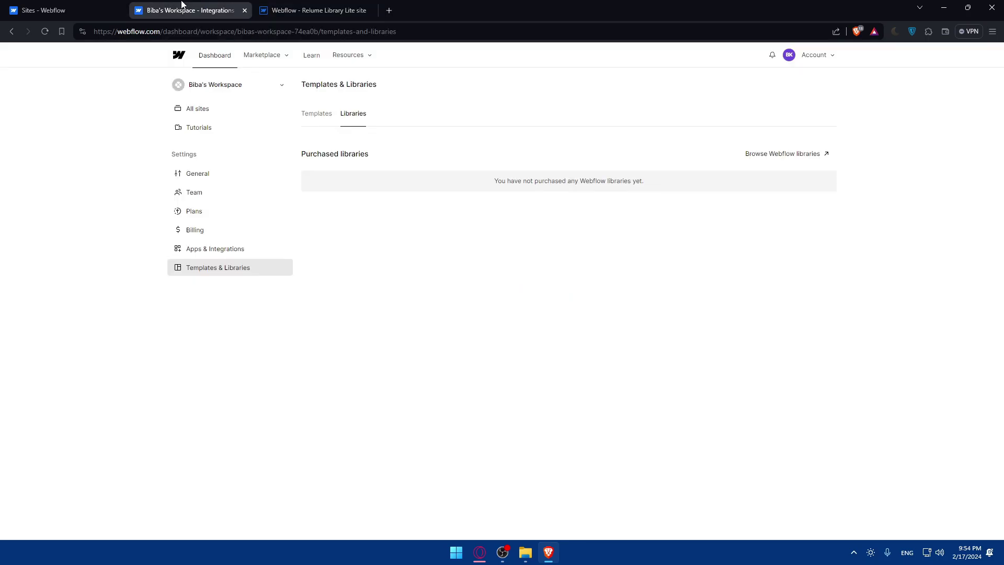
{"action": "left_click", "coordinate": [786, 156]}
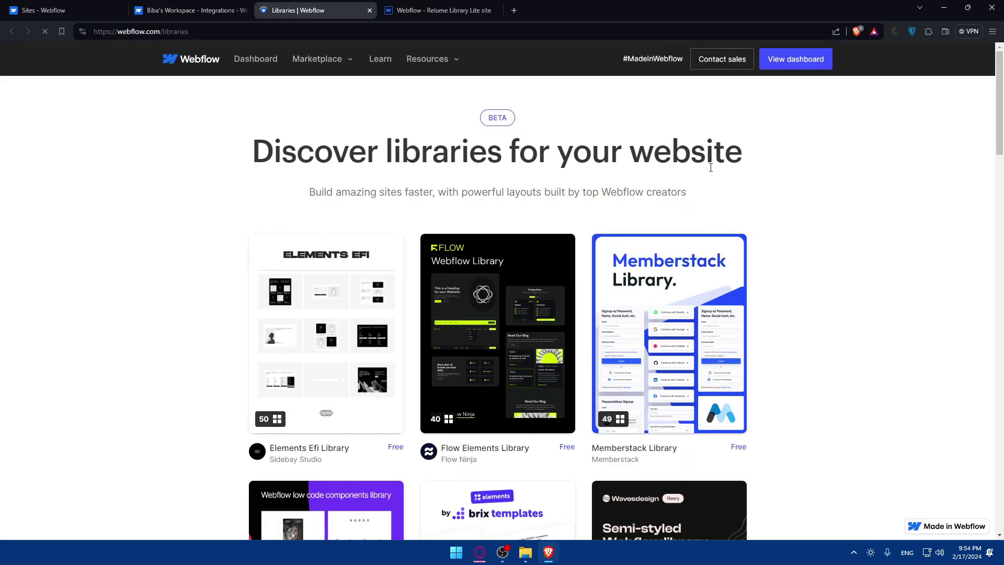
{"action": "scroll", "coordinate": [620, 244], "scroll_direction": "down", "scroll_amount": 2}
{"action": "scroll", "coordinate": [620, 243], "scroll_direction": "up", "scroll_amount": 2}
{"action": "scroll", "coordinate": [622, 240], "scroll_direction": "down", "scroll_amount": 12}
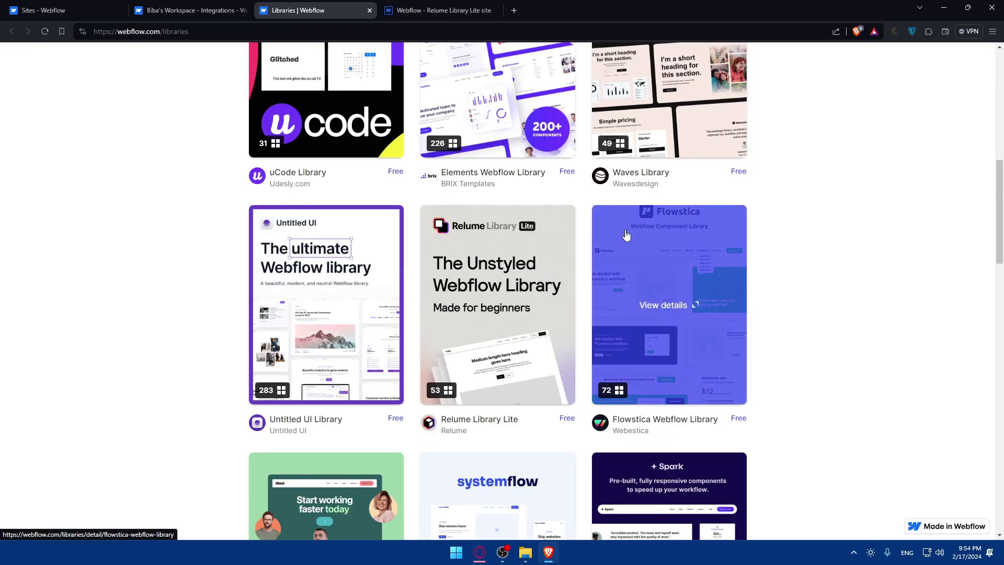
{"action": "scroll", "coordinate": [624, 236], "scroll_direction": "up", "scroll_amount": 6}
{"action": "scroll", "coordinate": [628, 238], "scroll_direction": "down", "scroll_amount": 7}
{"action": "scroll", "coordinate": [625, 246], "scroll_direction": "down", "scroll_amount": 10}
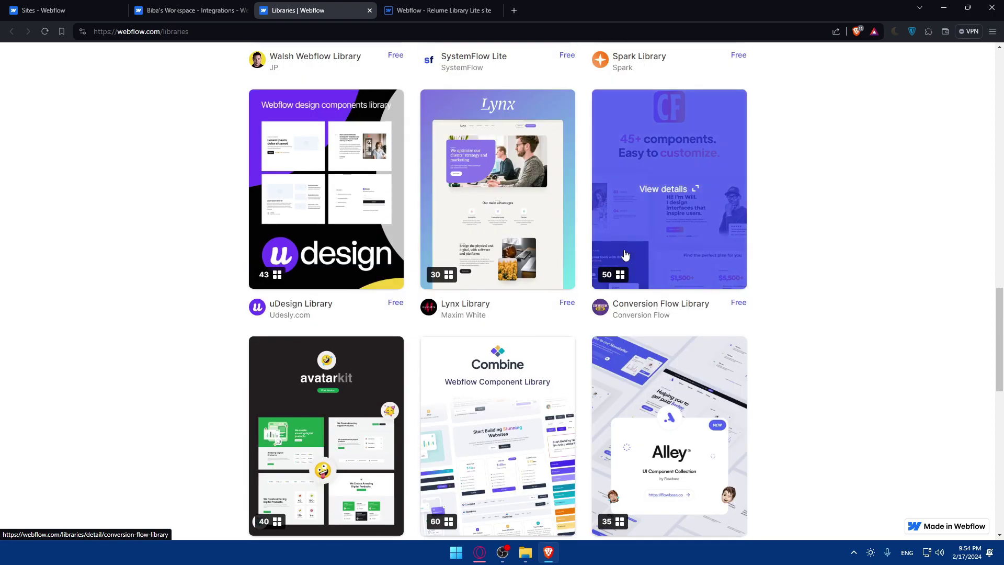
{"action": "scroll", "coordinate": [575, 262], "scroll_direction": "down", "scroll_amount": 5}
{"action": "scroll", "coordinate": [426, 283], "scroll_direction": "up", "scroll_amount": 8}
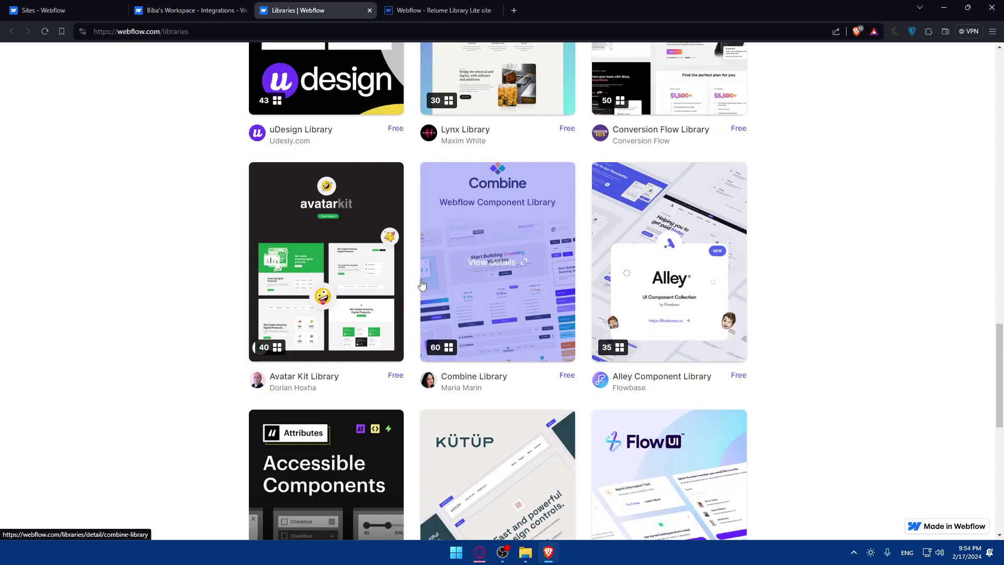
{"action": "scroll", "coordinate": [419, 296], "scroll_direction": "up", "scroll_amount": 5}
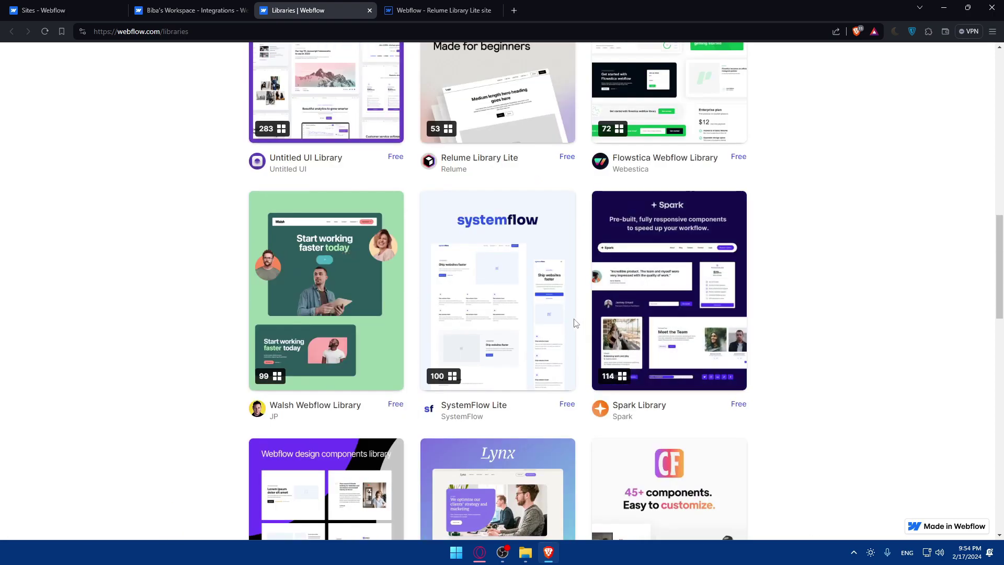
{"action": "scroll", "coordinate": [571, 325], "scroll_direction": "up", "scroll_amount": 5}
{"action": "left_click", "coordinate": [497, 319]}
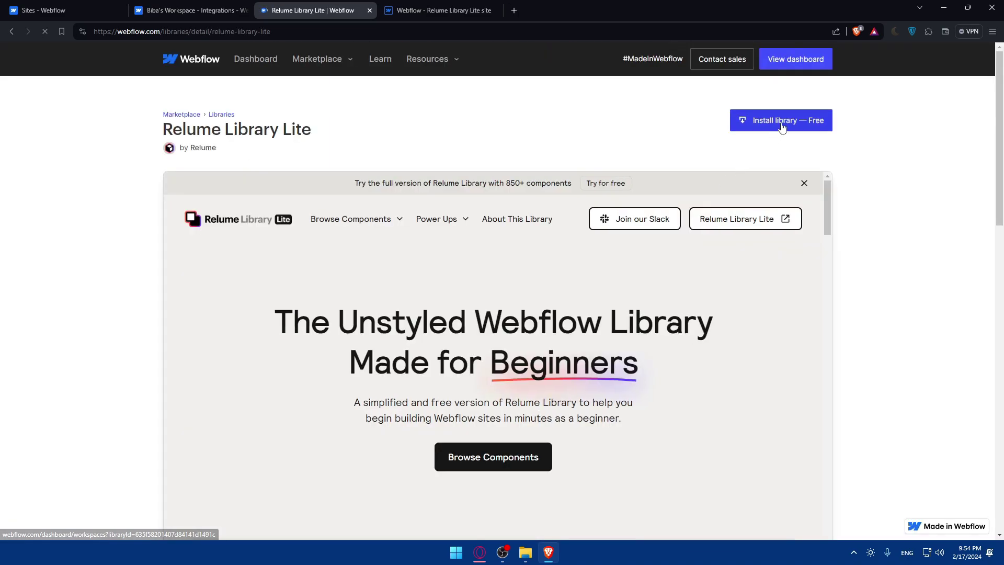
Start installing Relume Library Lite while checking the sites list and the new site's Designer
{"action": "left_click", "coordinate": [782, 120]}
{"action": "left_click", "coordinate": [189, 5]}
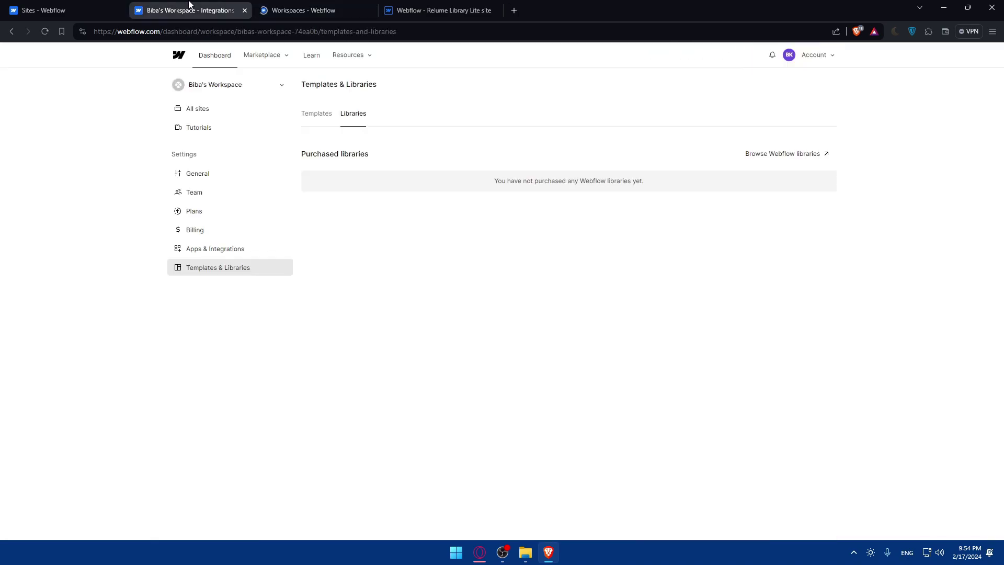
{"action": "left_click", "coordinate": [47, 8]}
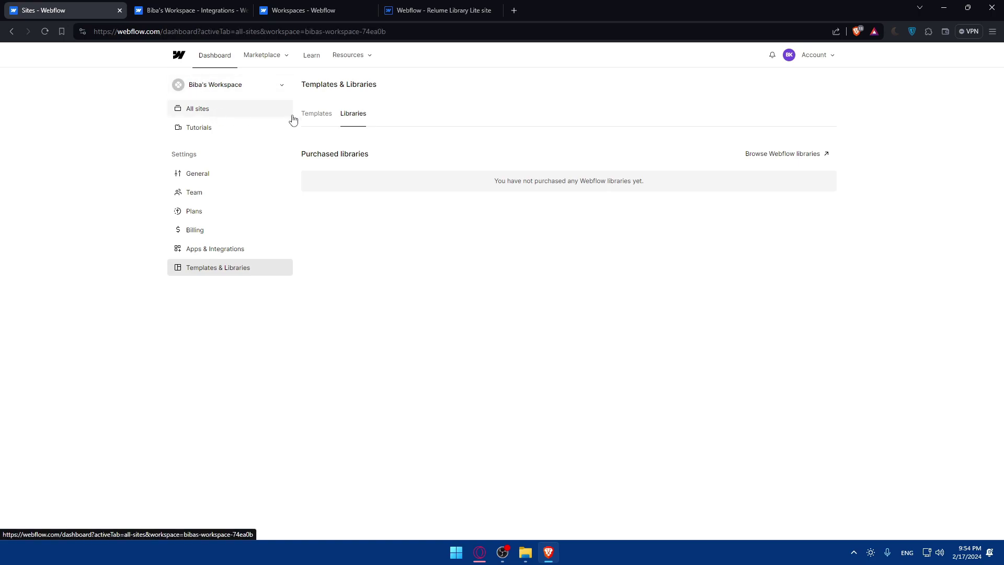
{"action": "left_click", "coordinate": [202, 109]}
{"action": "left_click", "coordinate": [413, 10]}
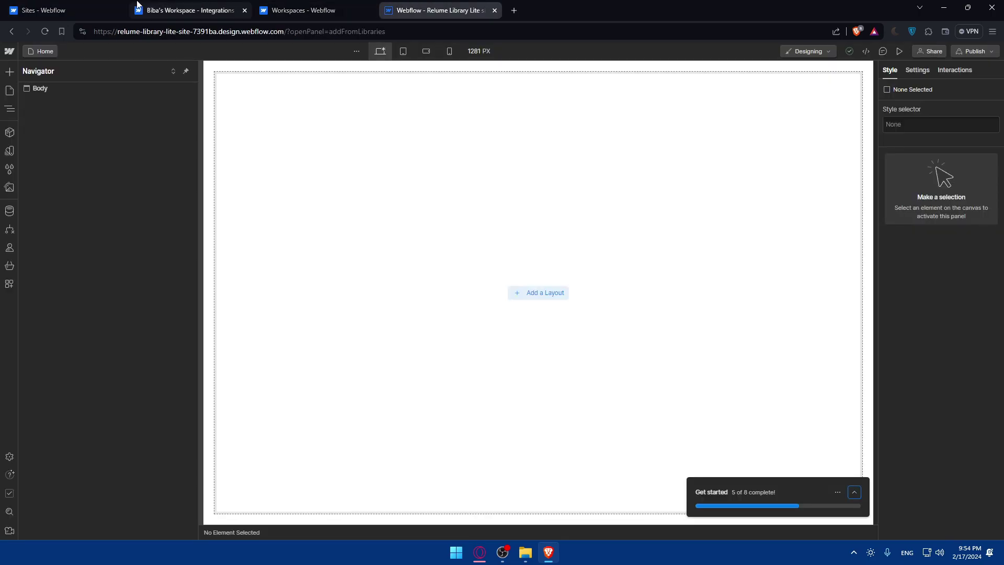
{"action": "left_click", "coordinate": [120, 5]}
{"action": "left_click", "coordinate": [408, 5]}
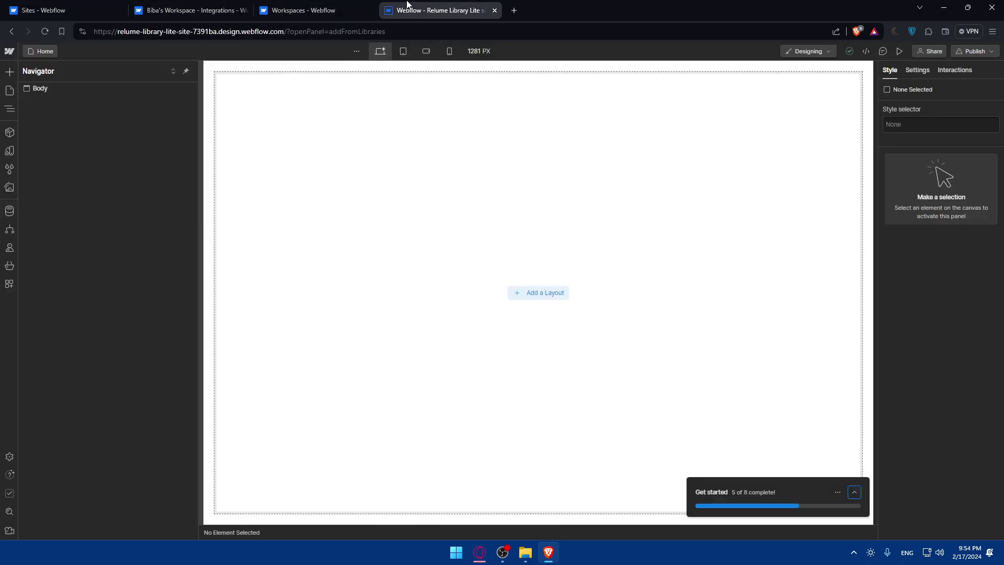
{"action": "left_click", "coordinate": [47, 10]}
{"action": "left_click", "coordinate": [157, 10]}
Install Relume Library Lite on the test site and return to the workspace dashboard
{"action": "left_click", "coordinate": [308, 10]}
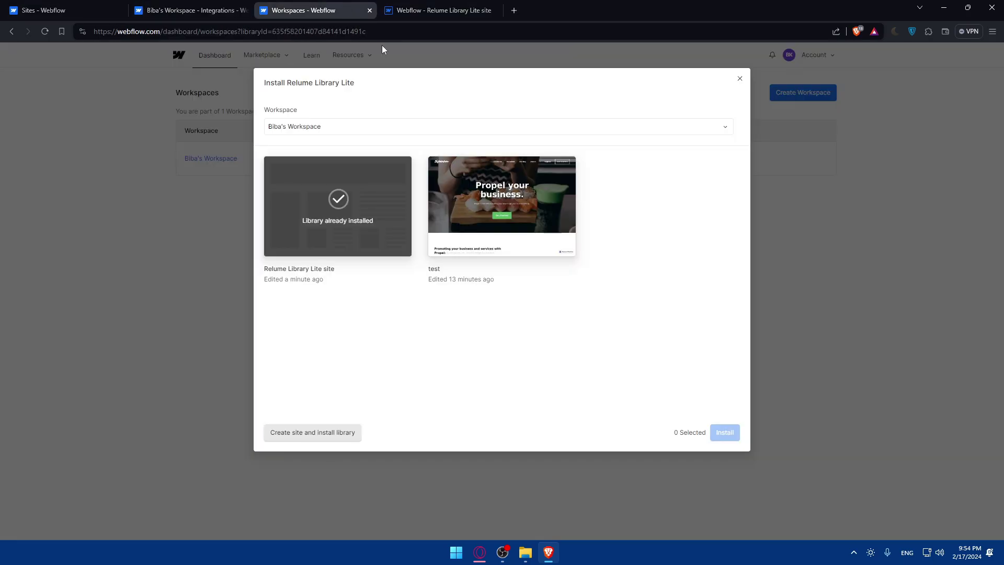
{"action": "left_click", "coordinate": [494, 207]}
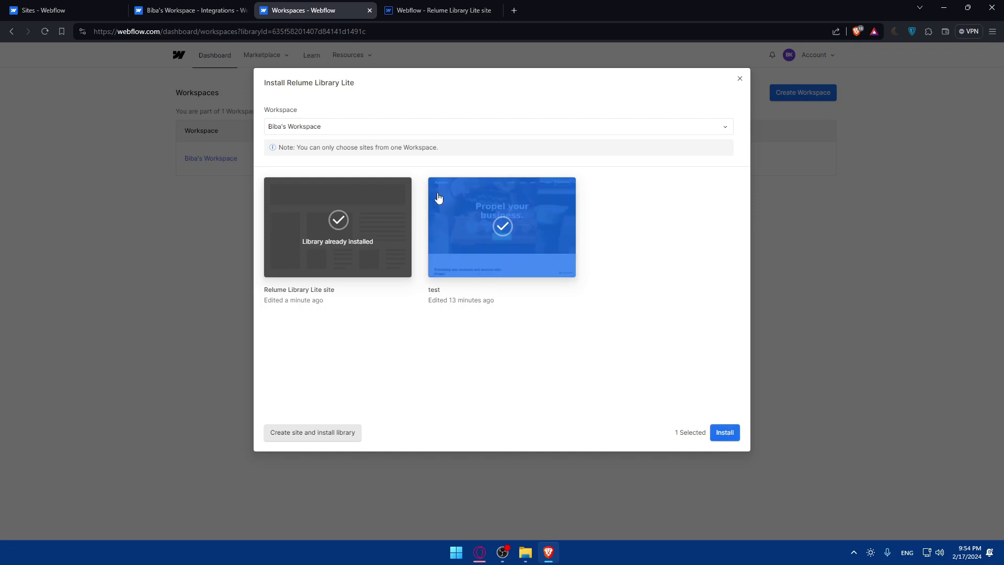
{"action": "key", "text": "Return"}
{"action": "left_click", "coordinate": [435, 11]}
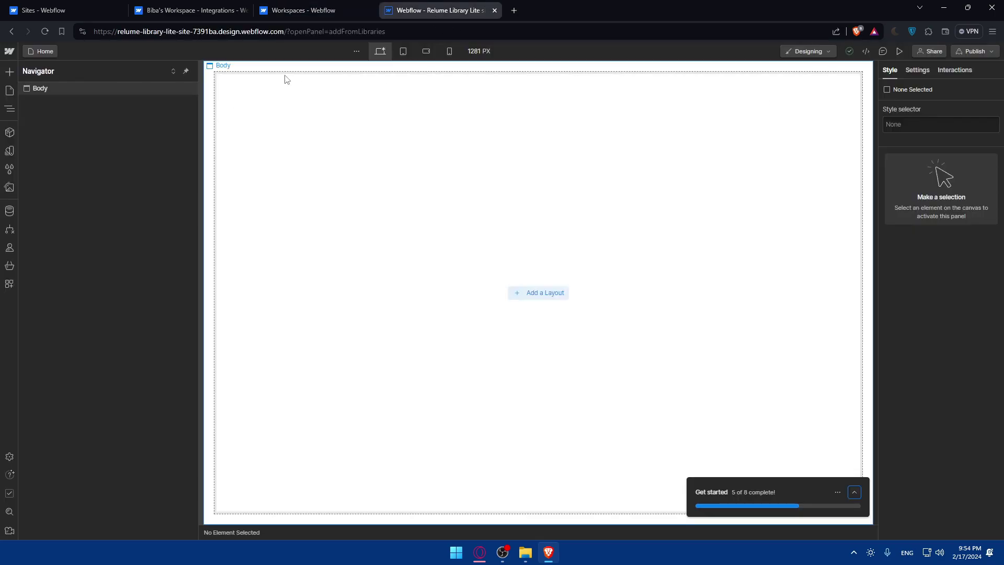
{"action": "left_click", "coordinate": [281, 8]}
{"action": "left_click", "coordinate": [483, 10]}
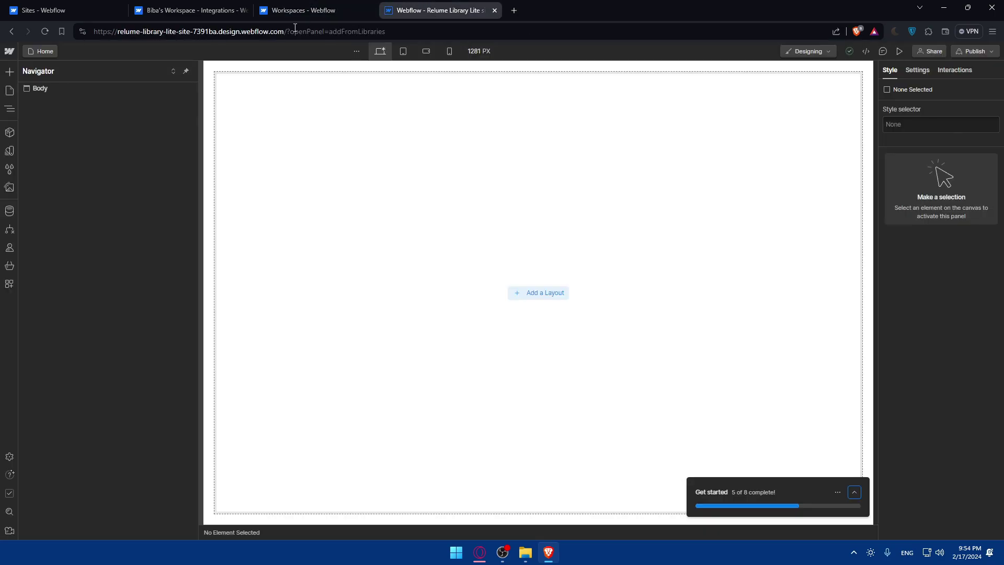
{"action": "left_click", "coordinate": [191, 10]}
Open the test site in the Designer and switch it to Preview mode
{"action": "left_click", "coordinate": [57, 10]}
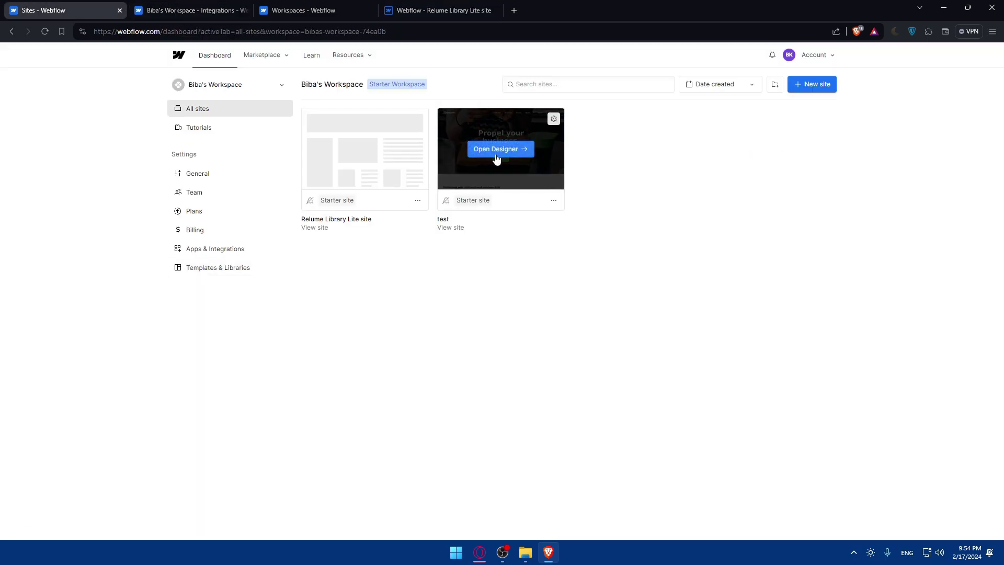
{"action": "left_click", "coordinate": [495, 155]}
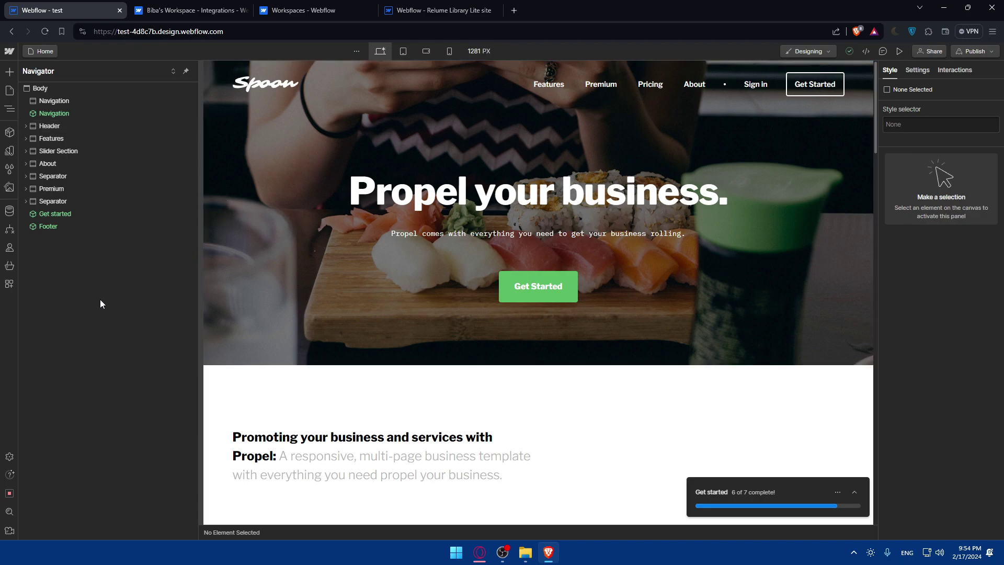
{"action": "left_click", "coordinate": [901, 51]}
{"action": "scroll", "coordinate": [548, 267], "scroll_direction": "down", "scroll_amount": 10}
{"action": "scroll", "coordinate": [529, 263], "scroll_direction": "up", "scroll_amount": 8}
{"action": "scroll", "coordinate": [529, 262], "scroll_direction": "up", "scroll_amount": 3}
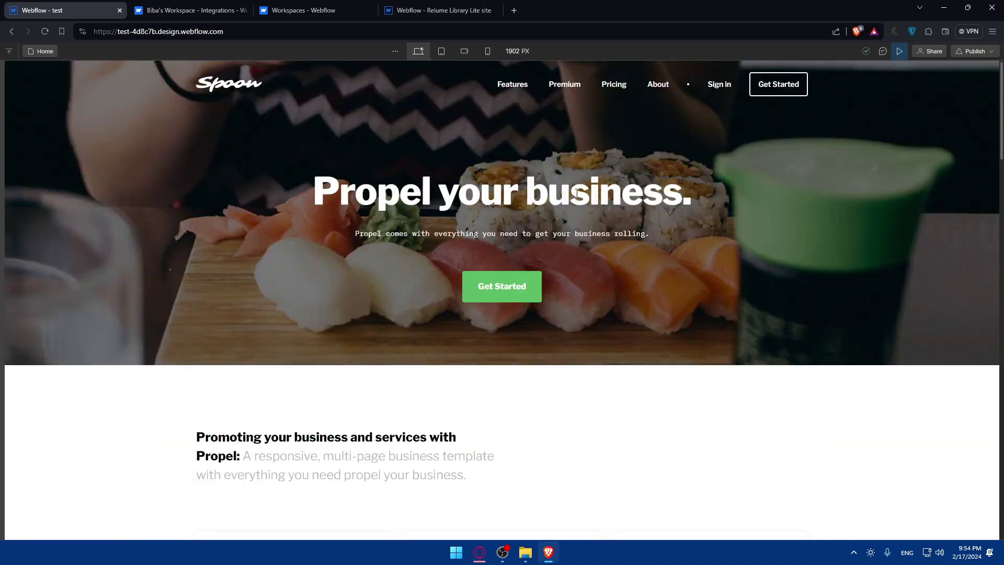
Preview the page at Tablet, Mobile Landscape and Mobile Portrait widths, then back at Desktop
{"action": "left_click", "coordinate": [442, 52]}
{"action": "left_click", "coordinate": [464, 51]}
{"action": "left_click", "coordinate": [488, 50]}
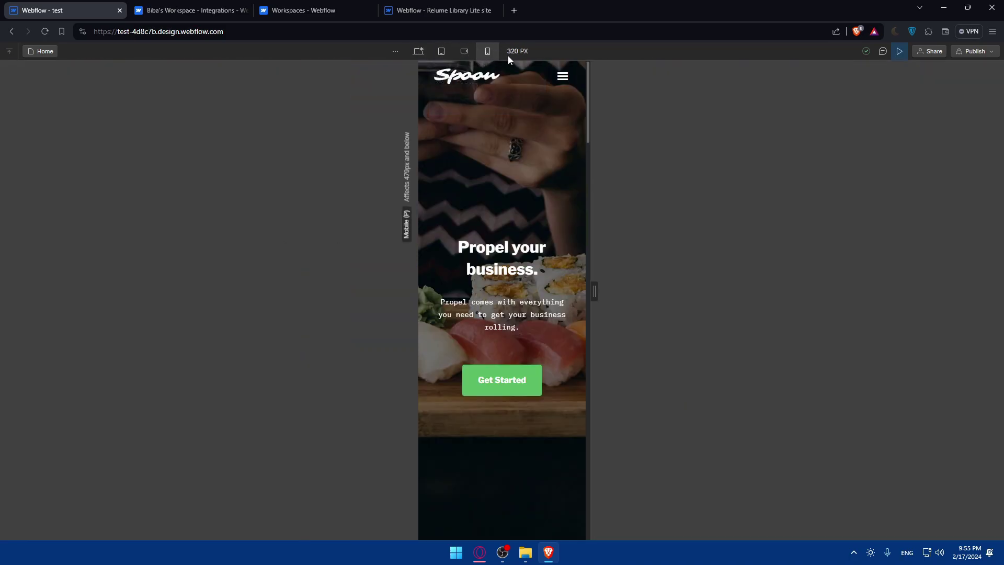
{"action": "left_click", "coordinate": [418, 51]}
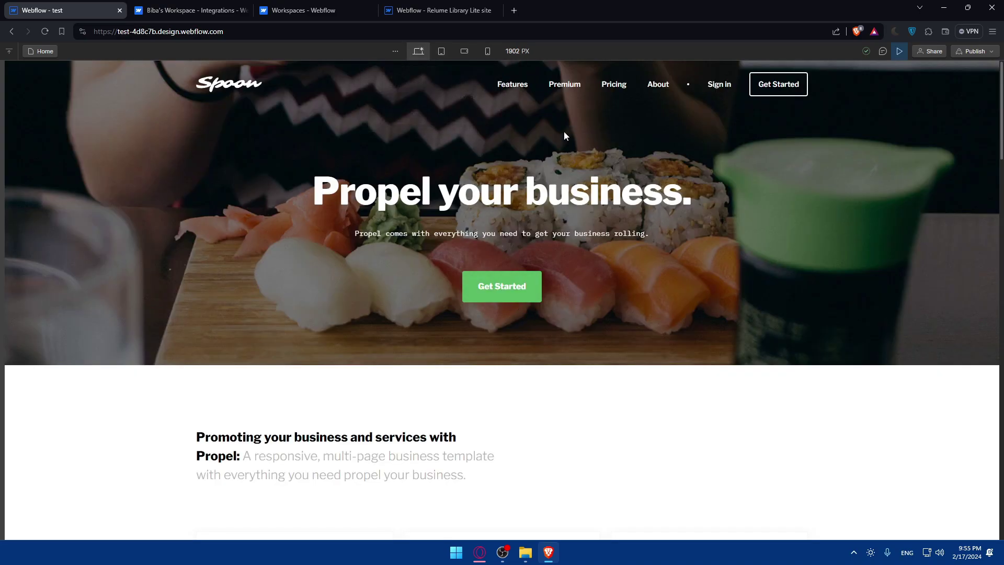
Open the test site's publish destinations with the staging webflow.io domain selected
{"action": "left_click", "coordinate": [972, 51]}
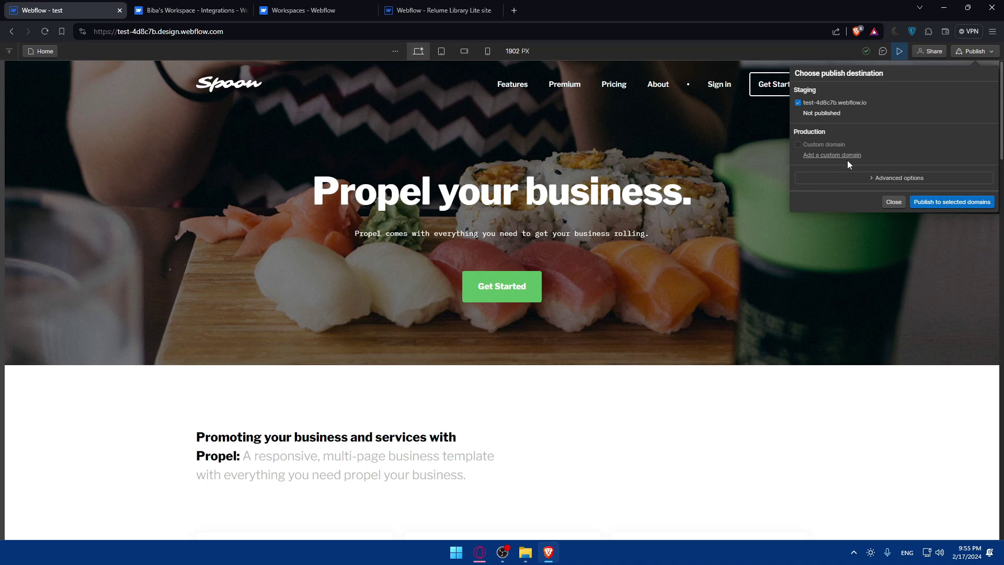
{"action": "left_click", "coordinate": [828, 104]}
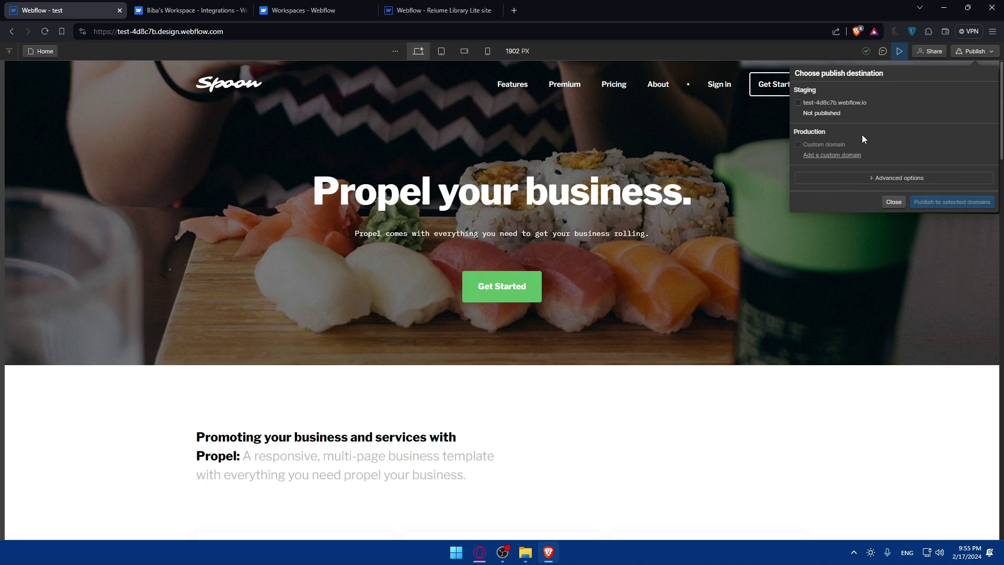
{"action": "left_click", "coordinate": [812, 104]}
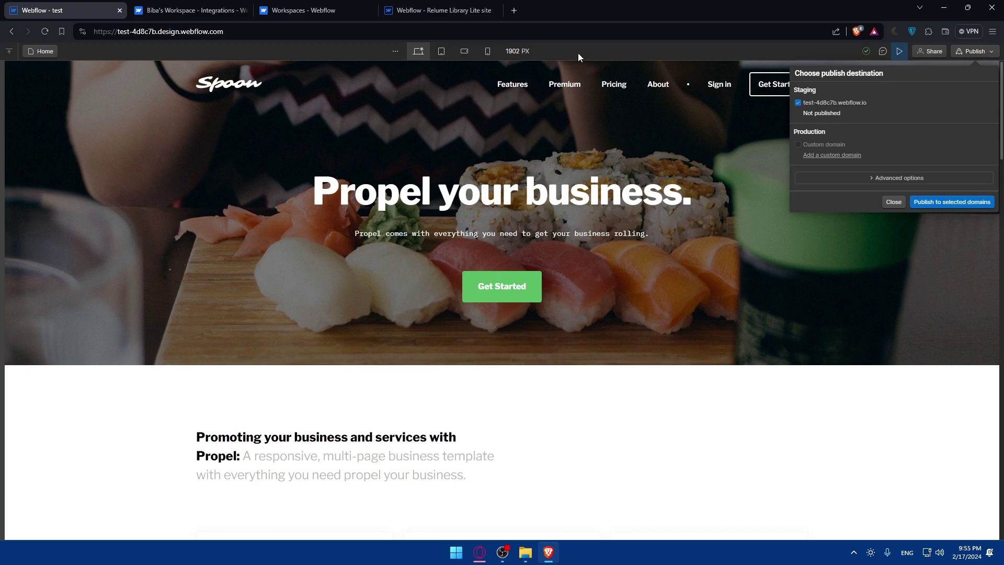
Close the test site's Designer tab and the extra workspace dashboard tabs
{"action": "left_click", "coordinate": [119, 10]}
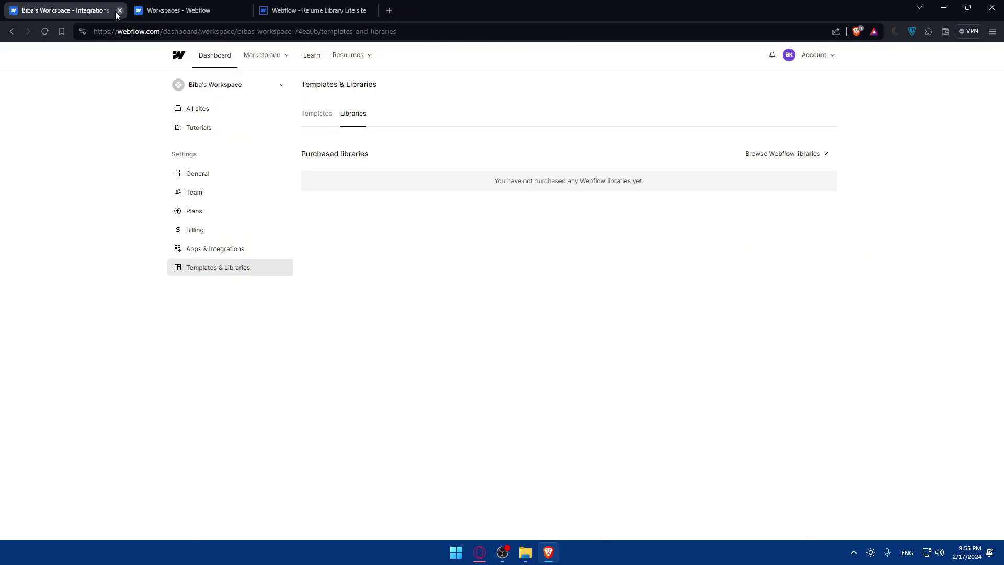
{"action": "left_click", "coordinate": [121, 10]}
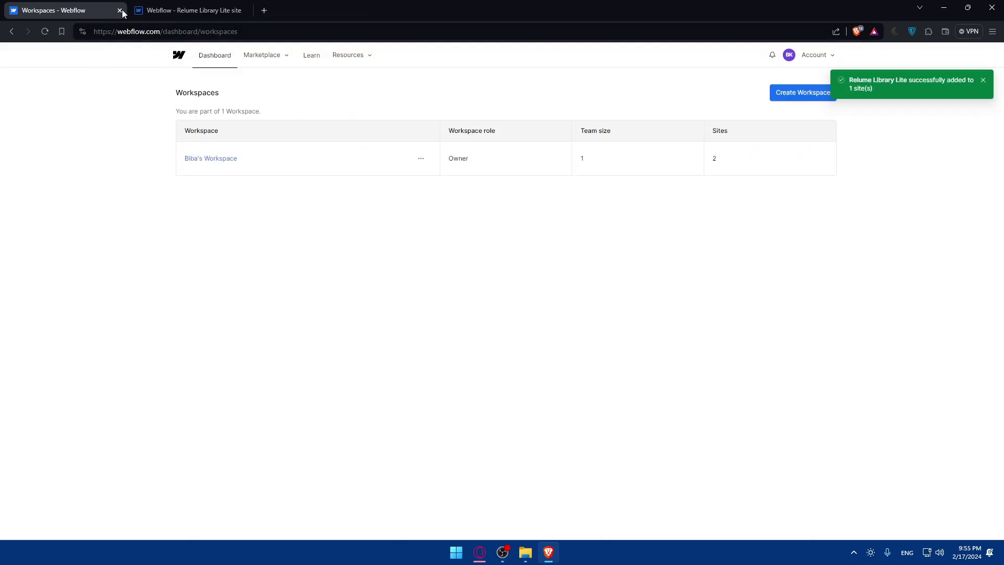